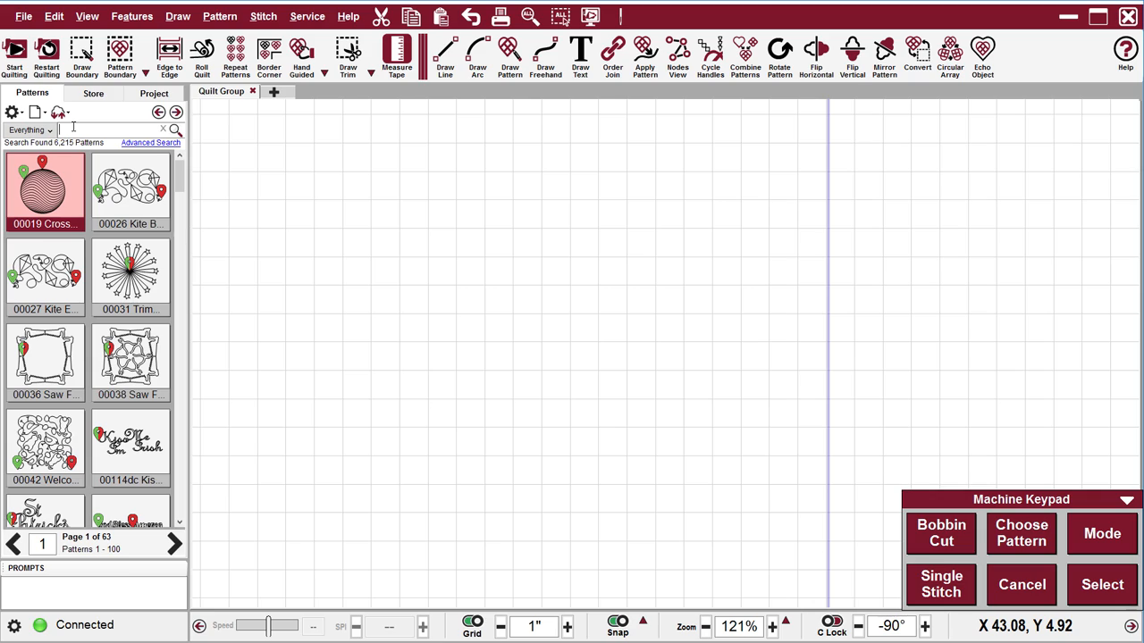
Step: Search the patterns for "swirl pearl" and add P2P Swirl Pearl 1CP and P2P Swirl Pearl Corner CP 2.0 to the project
{"action": "type", "text": "SWI"}
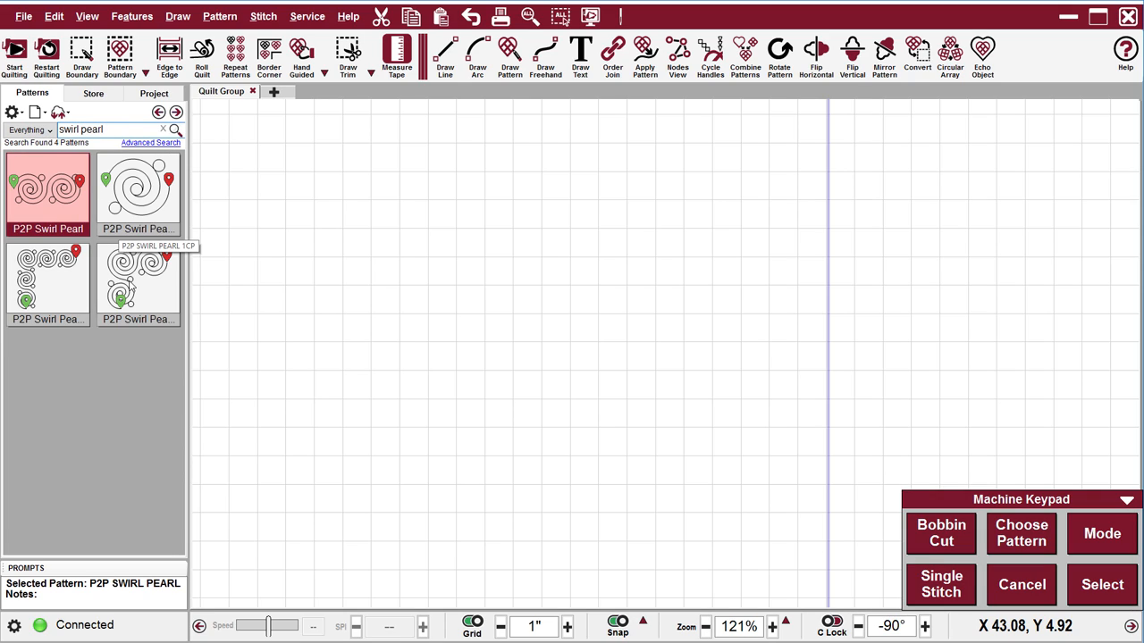
{"action": "left_click", "coordinate": [130, 286]}
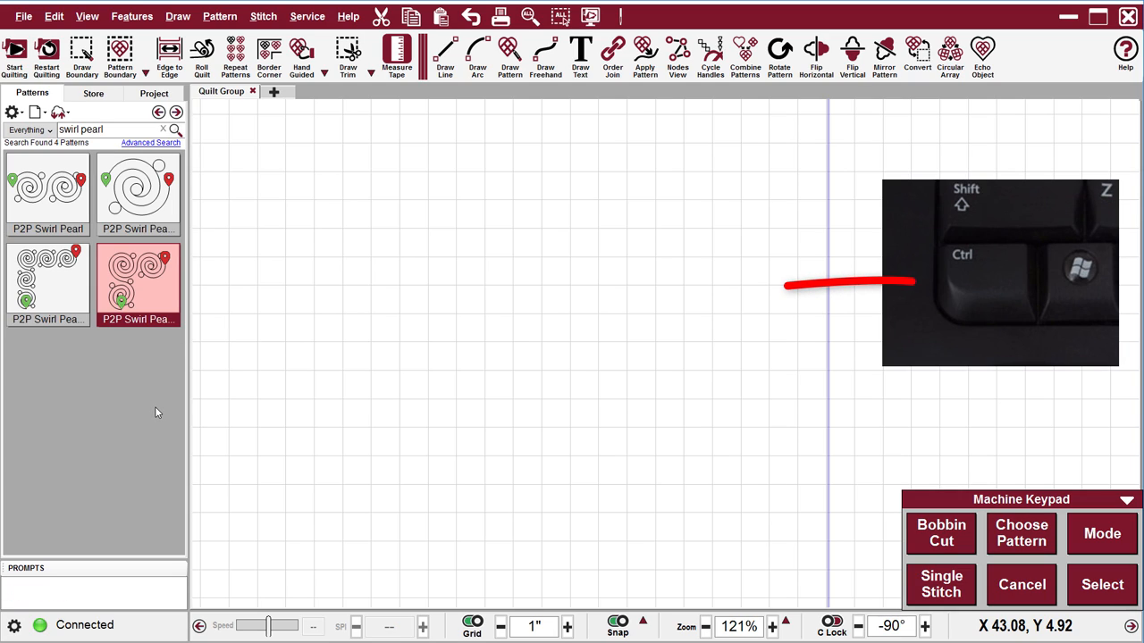
{"action": "left_click", "coordinate": [150, 208], "text": "ctrl"}
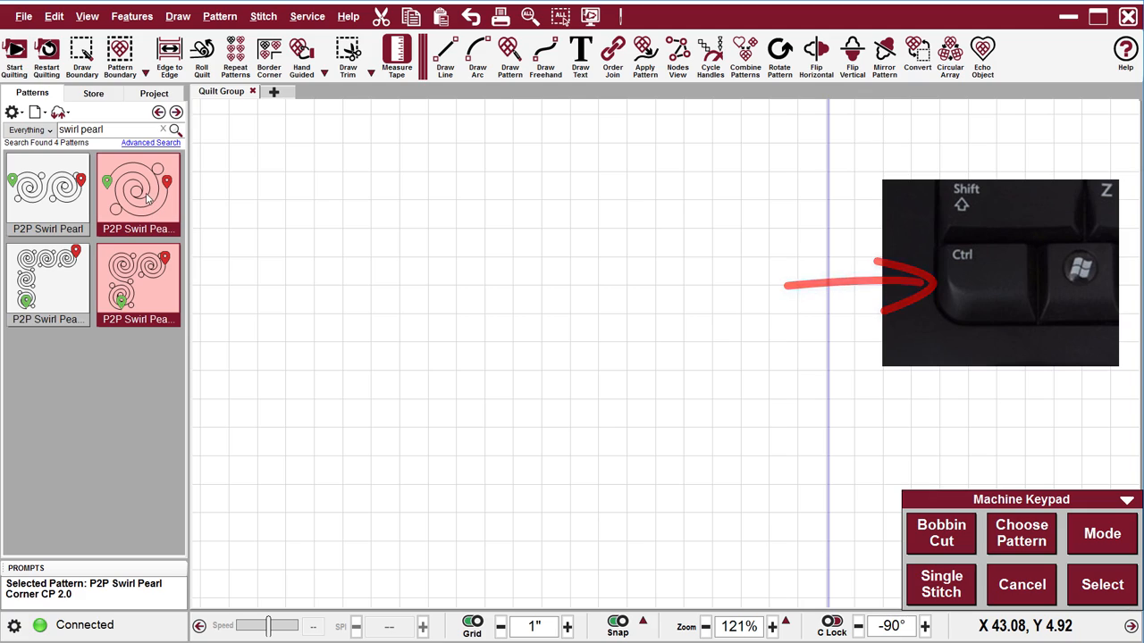
{"action": "right_click", "coordinate": [149, 204]}
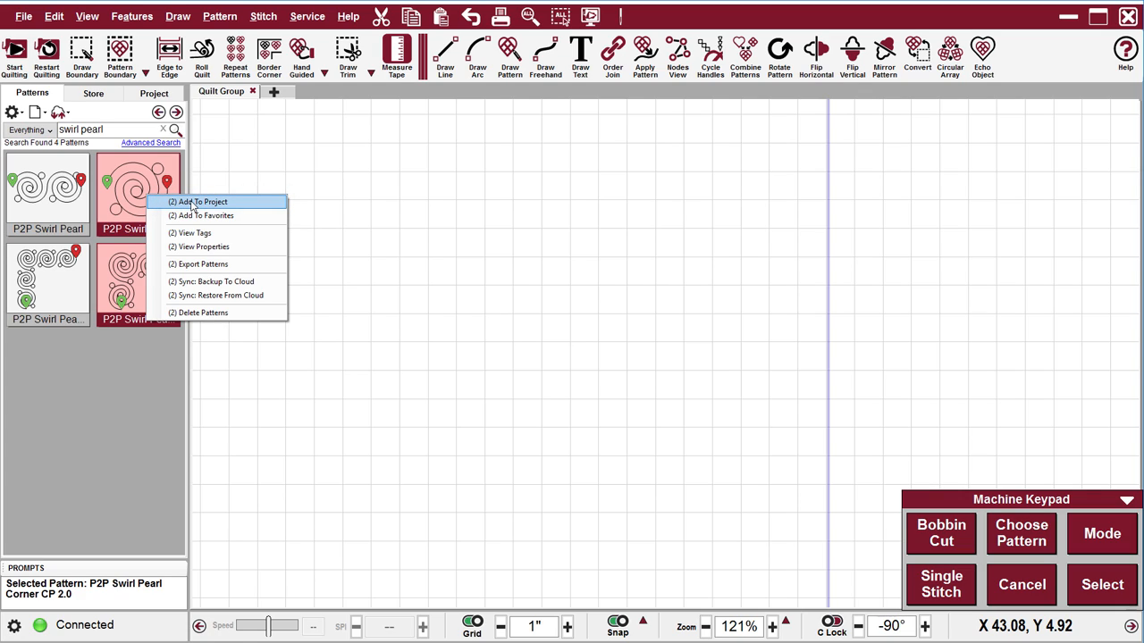
{"action": "left_click", "coordinate": [182, 205]}
Step: Remove the P2P Swirl Pearl Corner CP pattern from the project
{"action": "left_click", "coordinate": [147, 97]}
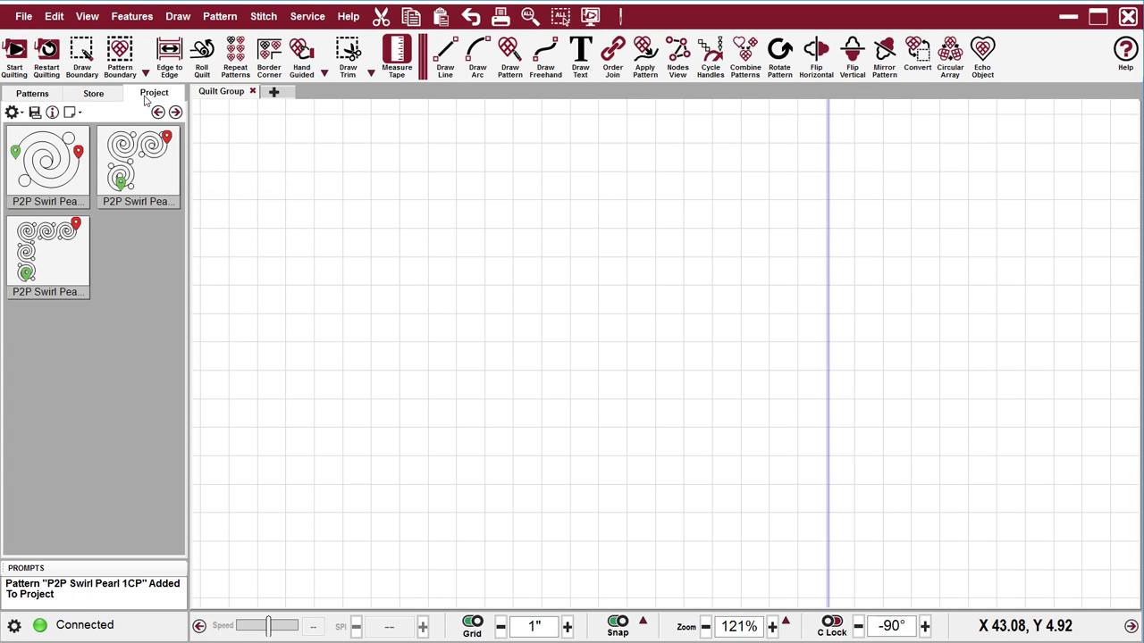
{"action": "right_click", "coordinate": [70, 250]}
{"action": "left_click", "coordinate": [116, 281]}
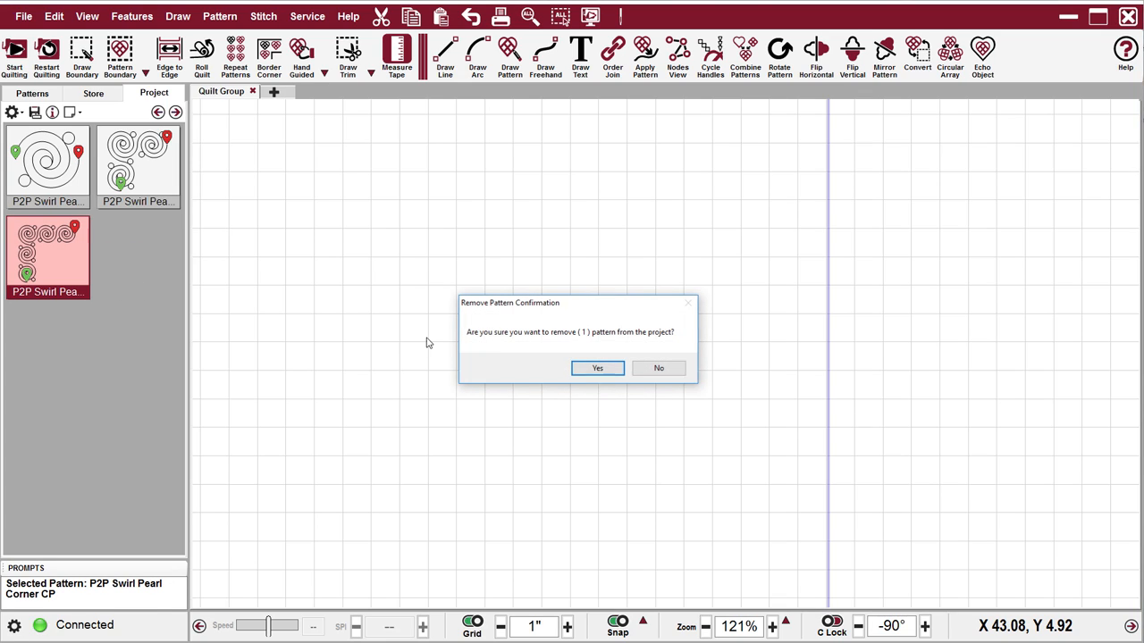
{"action": "left_click", "coordinate": [599, 369]}
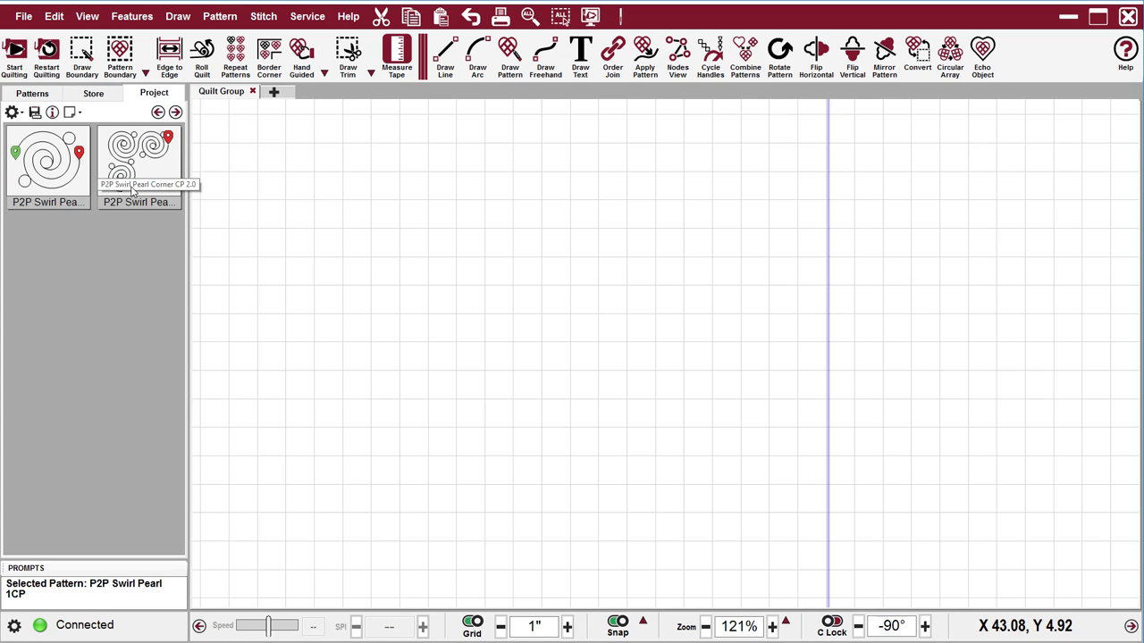
Step: Create a Border Corner layout from both project patterns with a border length of 48" and accept it
{"action": "left_click", "coordinate": [155, 161]}
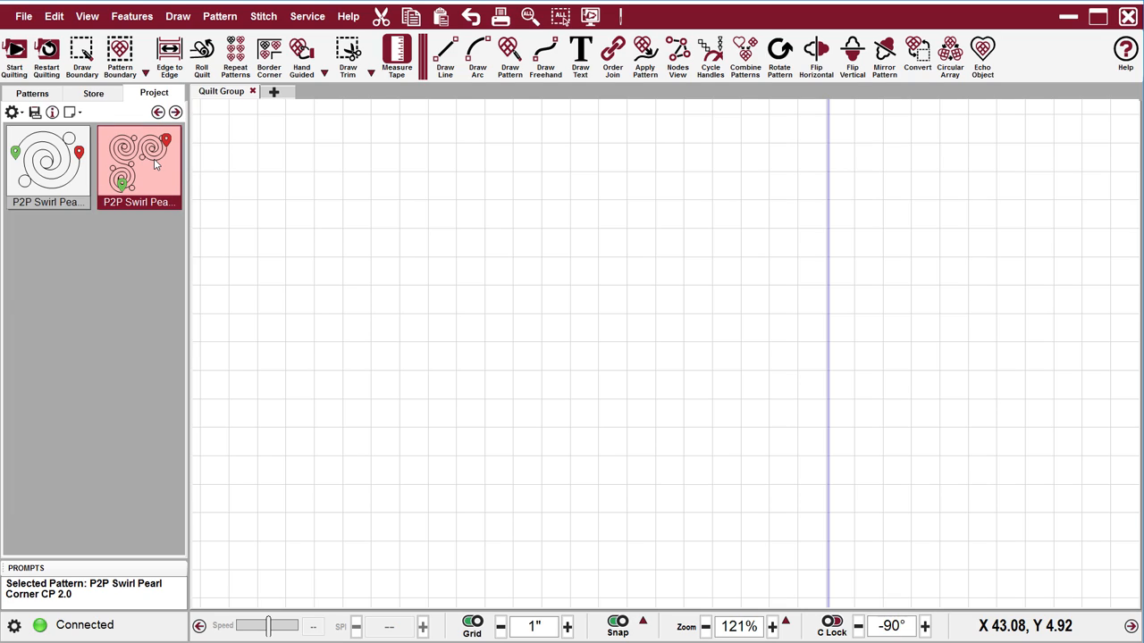
{"action": "left_click", "coordinate": [61, 176], "text": "ctrl"}
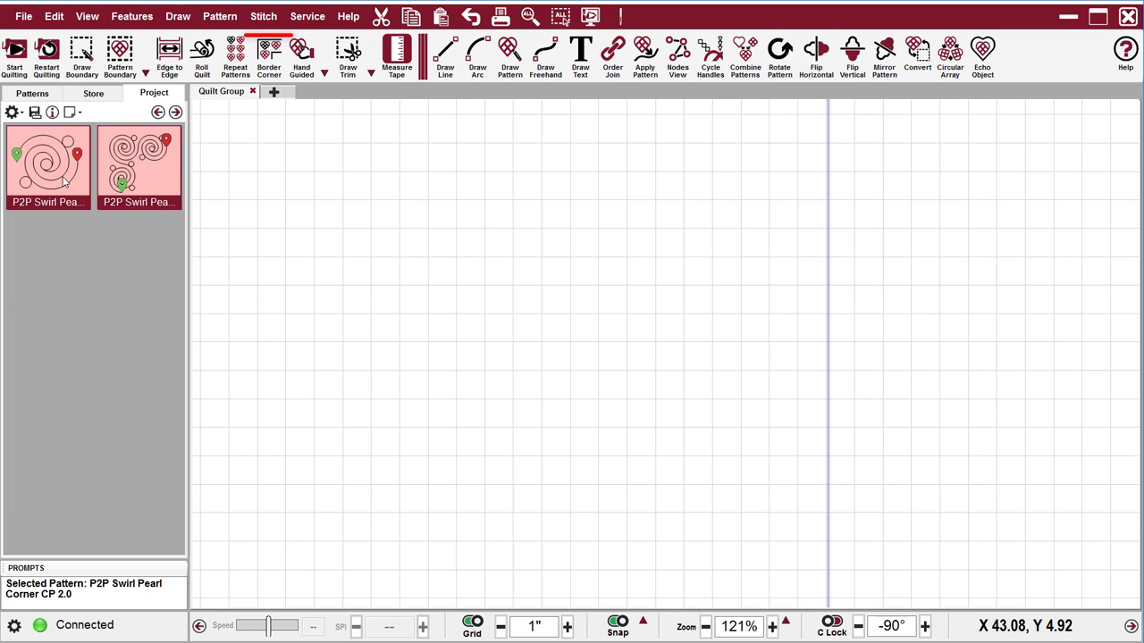
{"action": "left_click", "coordinate": [269, 51]}
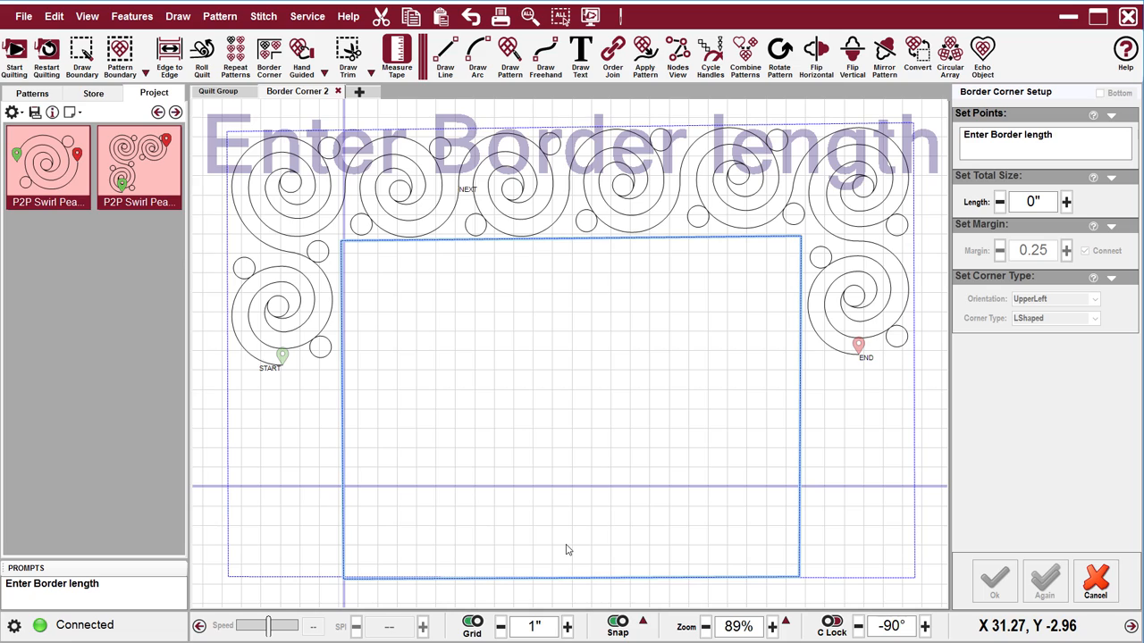
{"action": "left_click", "coordinate": [1017, 201]}
{"action": "type", "text": "48"}
{"action": "key", "text": "Return"}
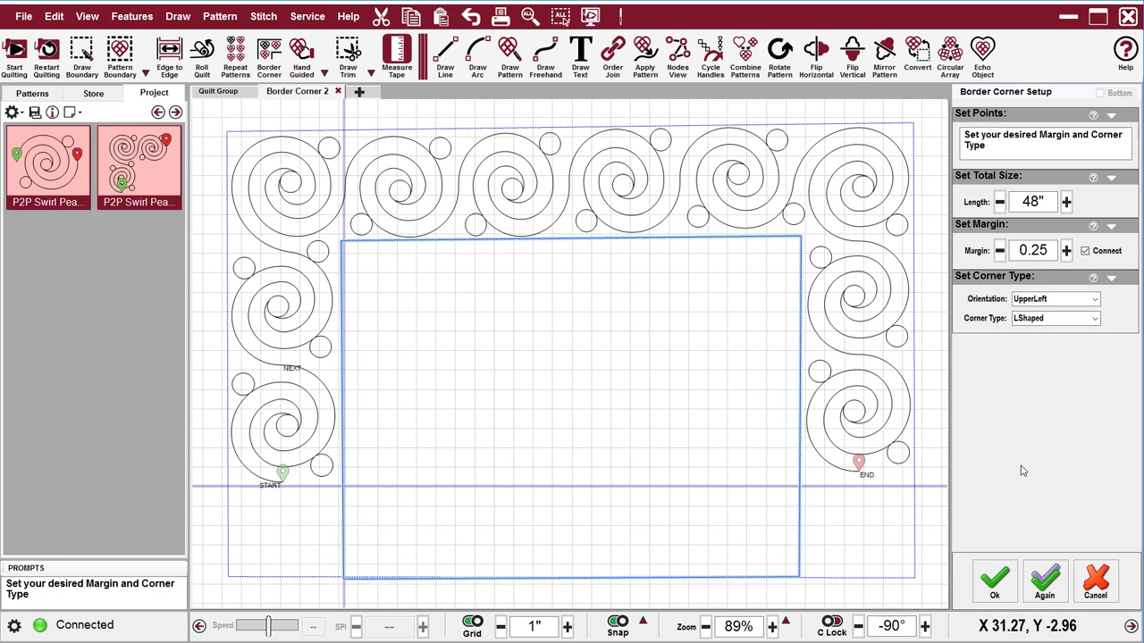
{"action": "left_click", "coordinate": [994, 579]}
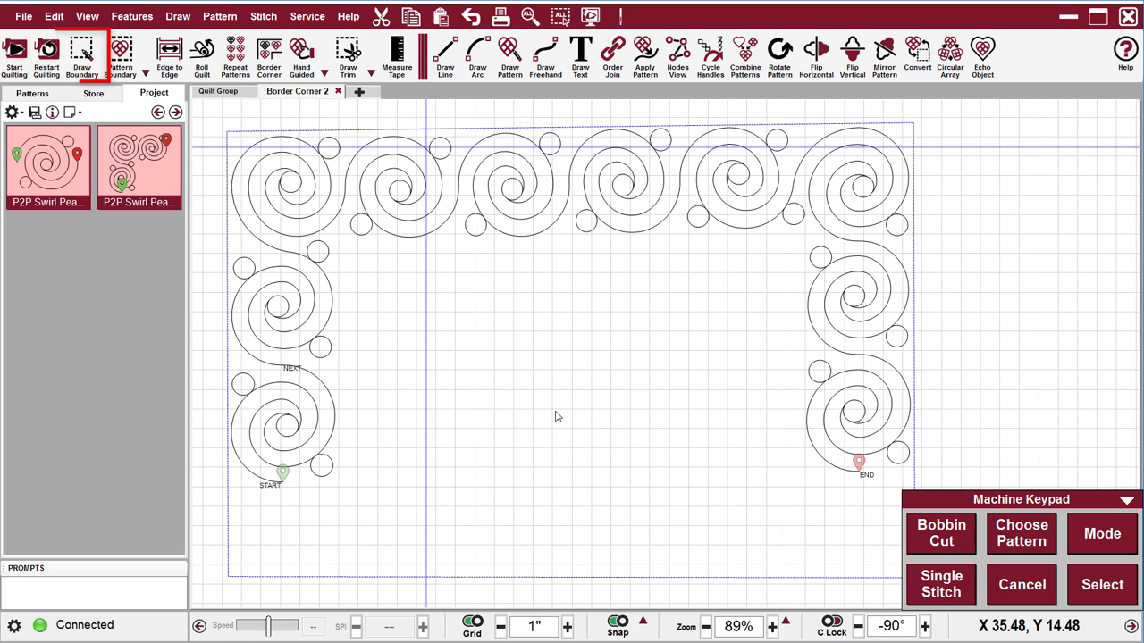
Step: Draw the inner quilt boundary and narrow the whole swirl border to a width of about 34.55
{"action": "left_click", "coordinate": [84, 52]}
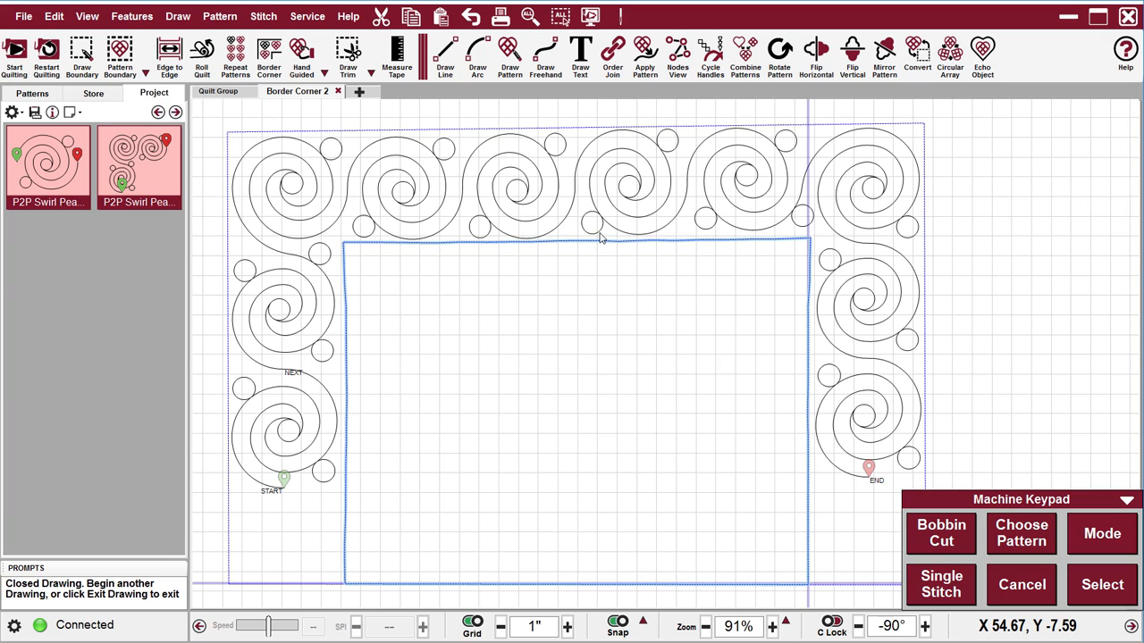
{"action": "left_click_drag", "start_coordinate": [1031, 447], "coordinate": [304, 218]}
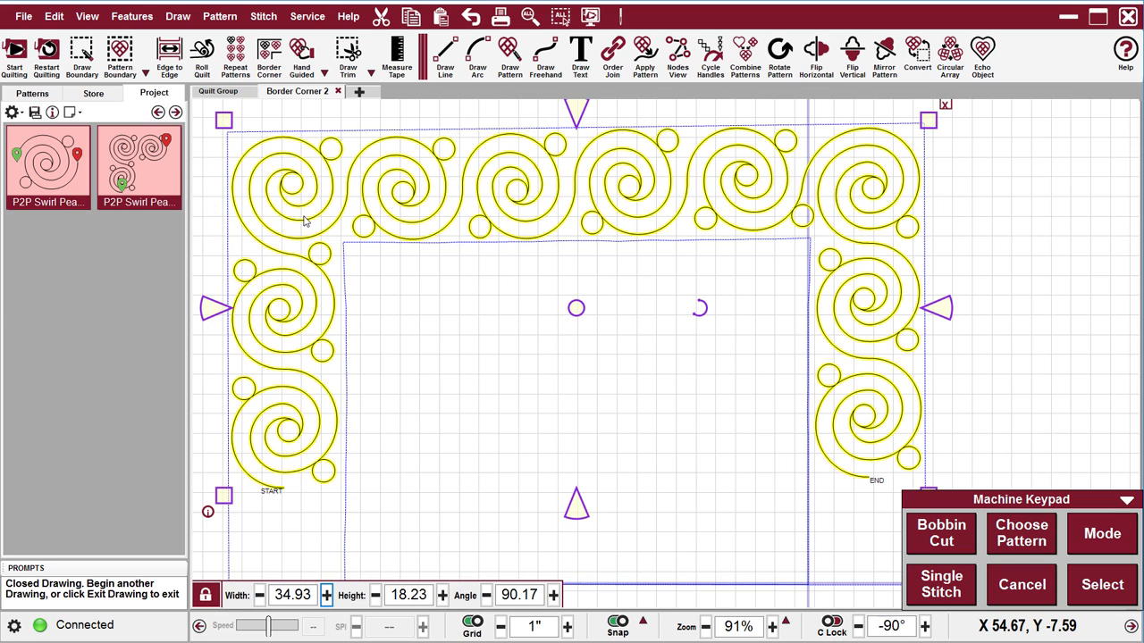
{"action": "left_click_drag", "start_coordinate": [225, 306], "coordinate": [218, 310]}
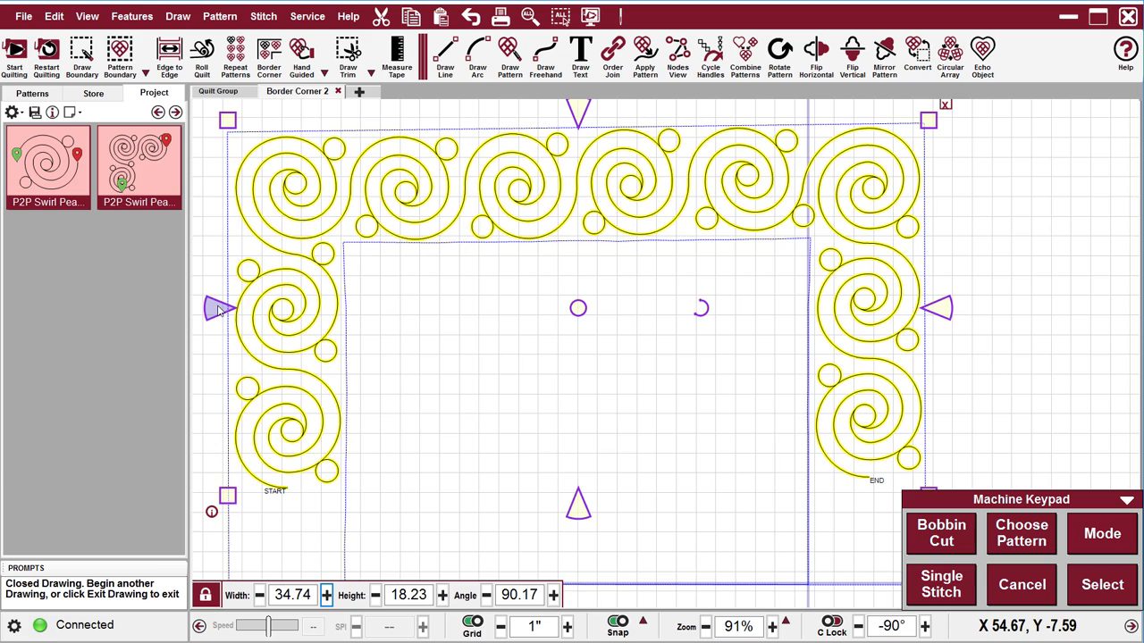
{"action": "left_click_drag", "start_coordinate": [948, 309], "coordinate": [946, 307]}
{"action": "left_click", "coordinate": [914, 275]}
{"action": "scroll", "coordinate": [451, 242], "scroll_direction": "down", "scroll_amount": 3}
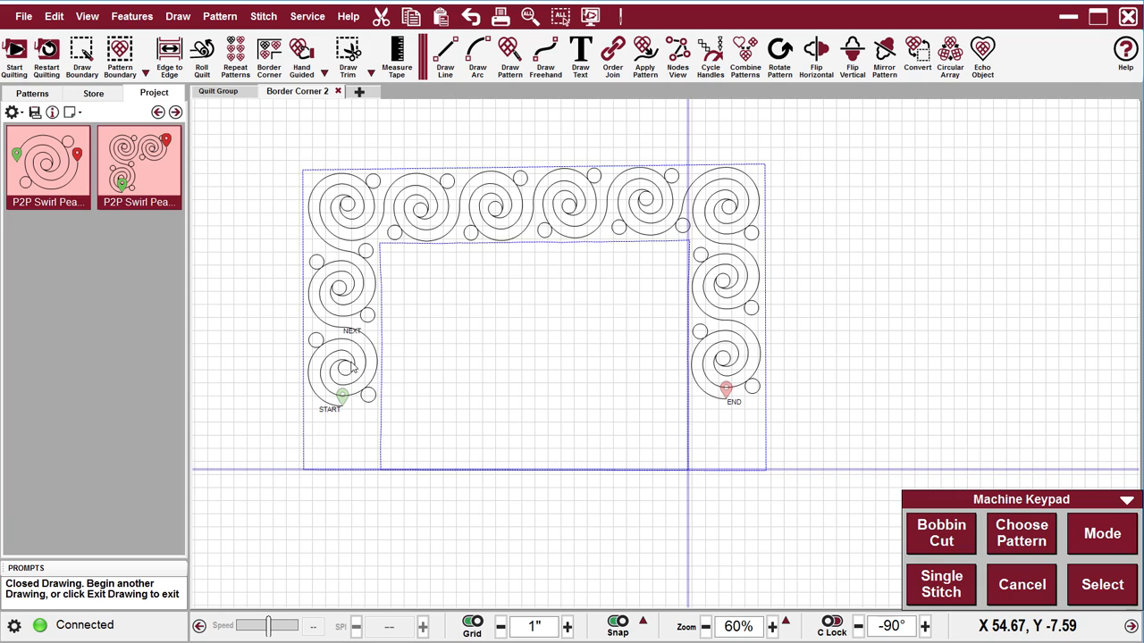
Step: Widen the whole swirl border to 34.65 and start quilting it
{"action": "left_click", "coordinate": [353, 367]}
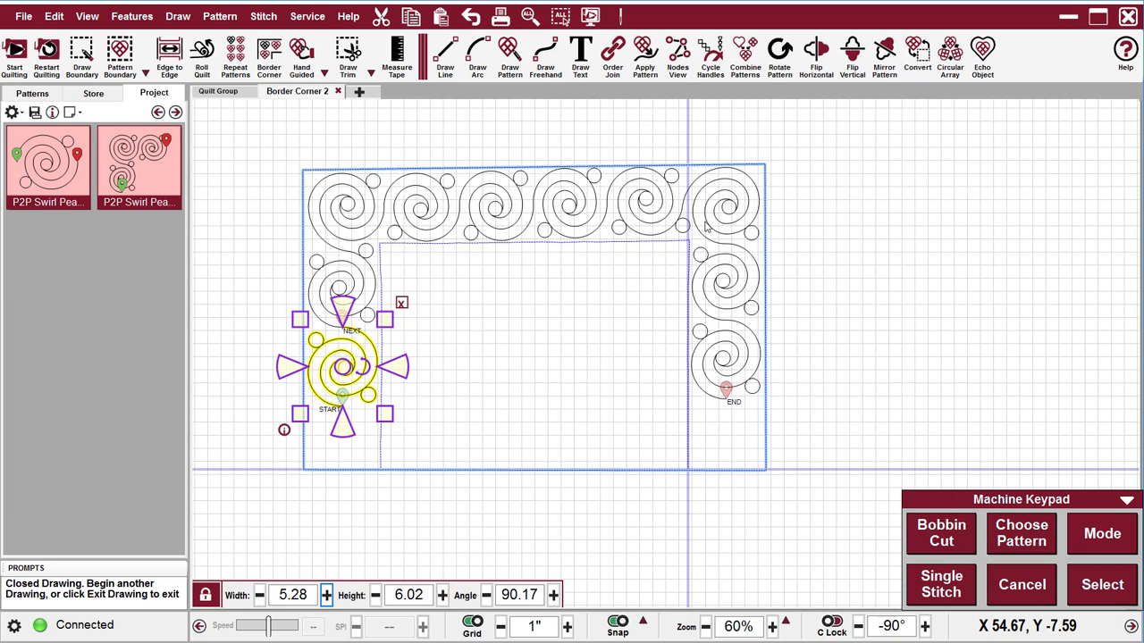
{"action": "left_click", "coordinate": [881, 268]}
{"action": "left_click_drag", "start_coordinate": [862, 415], "coordinate": [271, 121]}
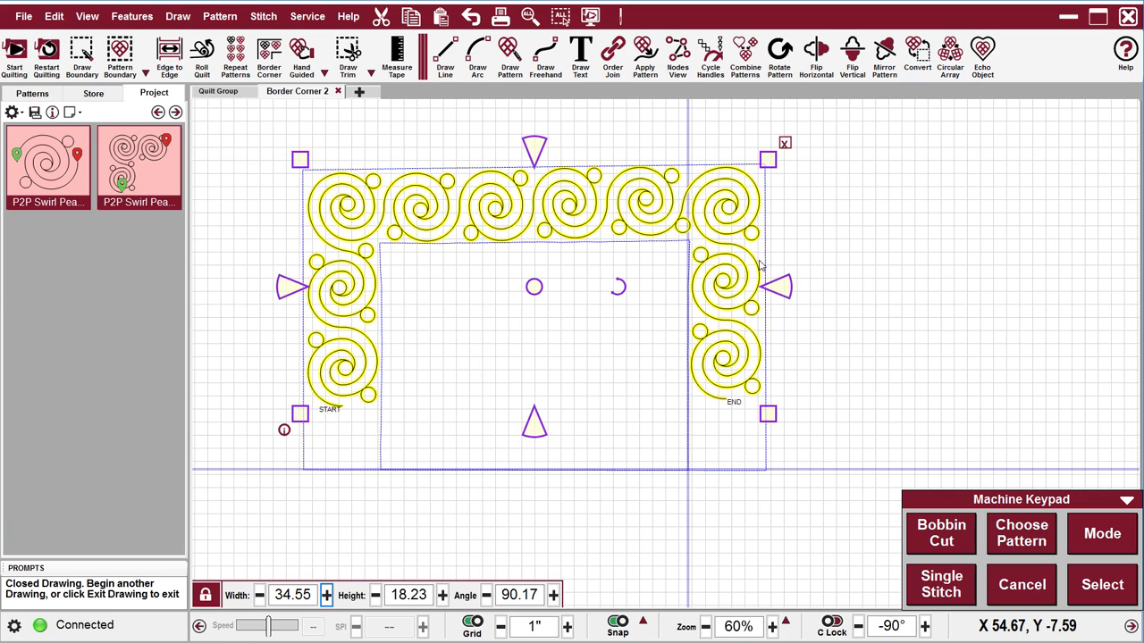
{"action": "left_click_drag", "start_coordinate": [787, 287], "coordinate": [791, 287]}
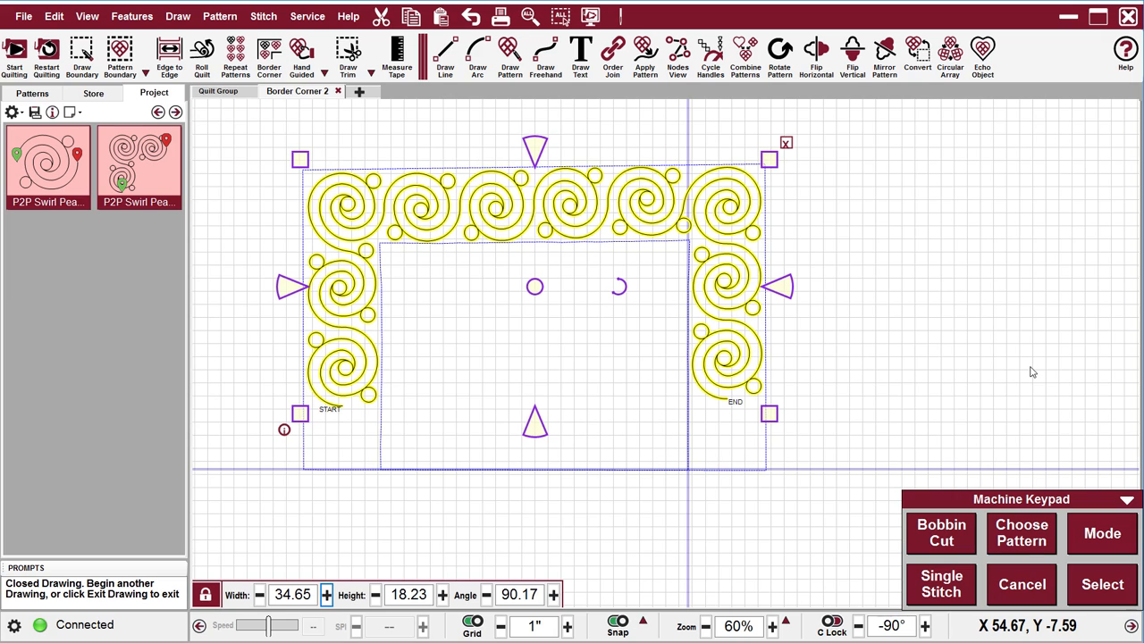
{"action": "left_click", "coordinate": [1021, 377]}
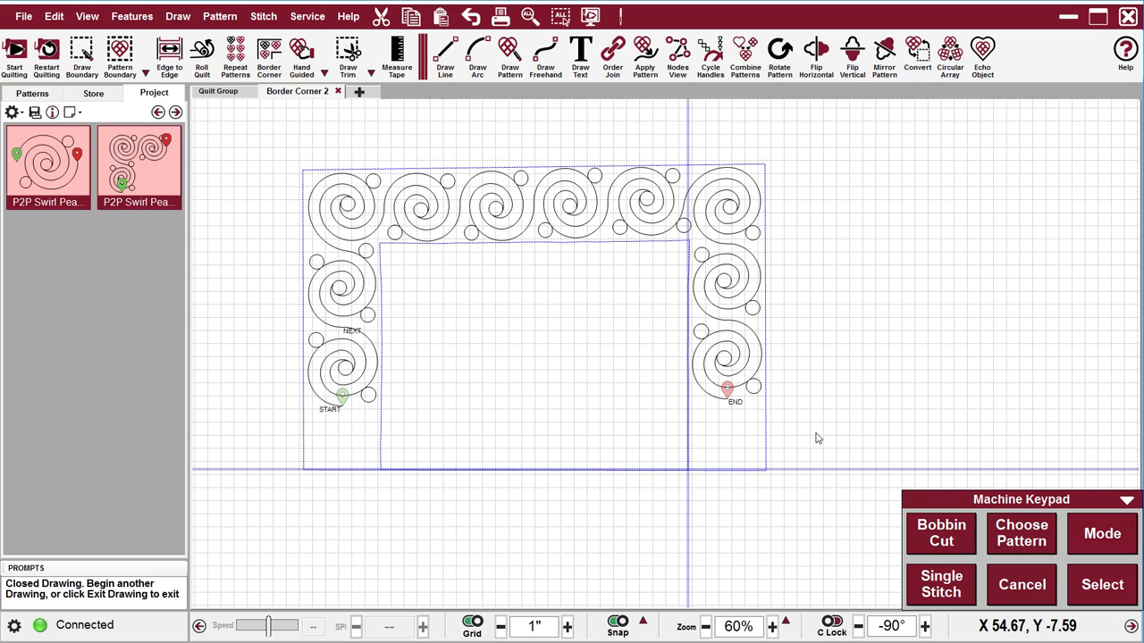
{"action": "left_click", "coordinate": [14, 50]}
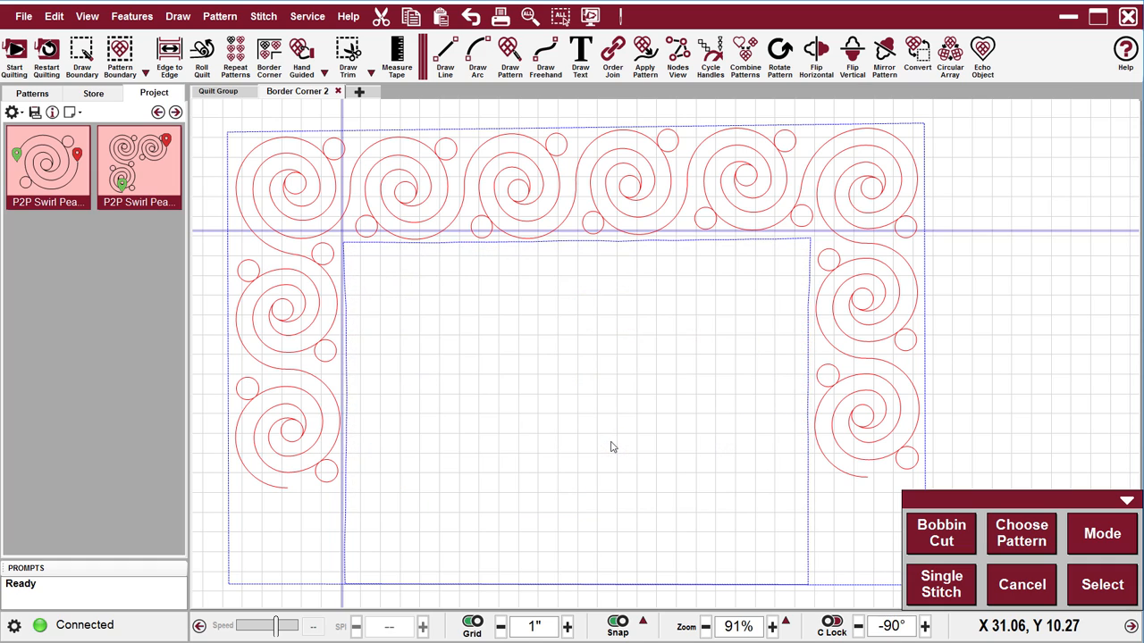
Step: Select the whole sewn swirl border and move it off to the right of the two boundaries
{"action": "scroll", "coordinate": [510, 334], "scroll_direction": "down", "scroll_amount": 2}
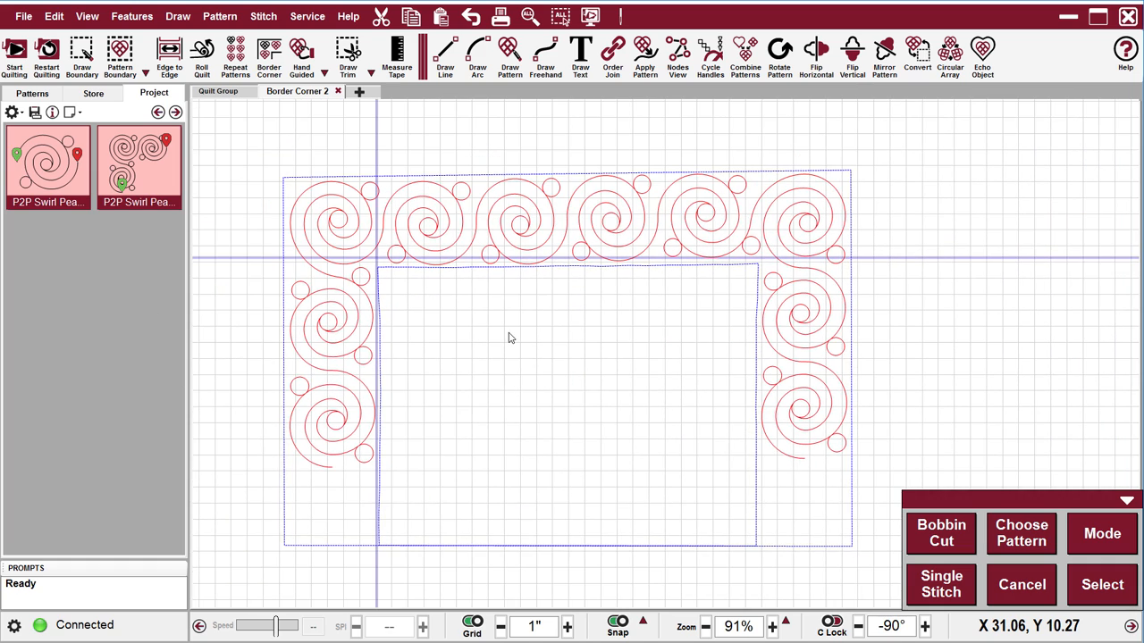
{"action": "scroll", "coordinate": [425, 302], "scroll_direction": "down", "scroll_amount": 3}
{"action": "left_click_drag", "start_coordinate": [738, 462], "coordinate": [234, 204]}
{"action": "left_click", "coordinate": [790, 504]}
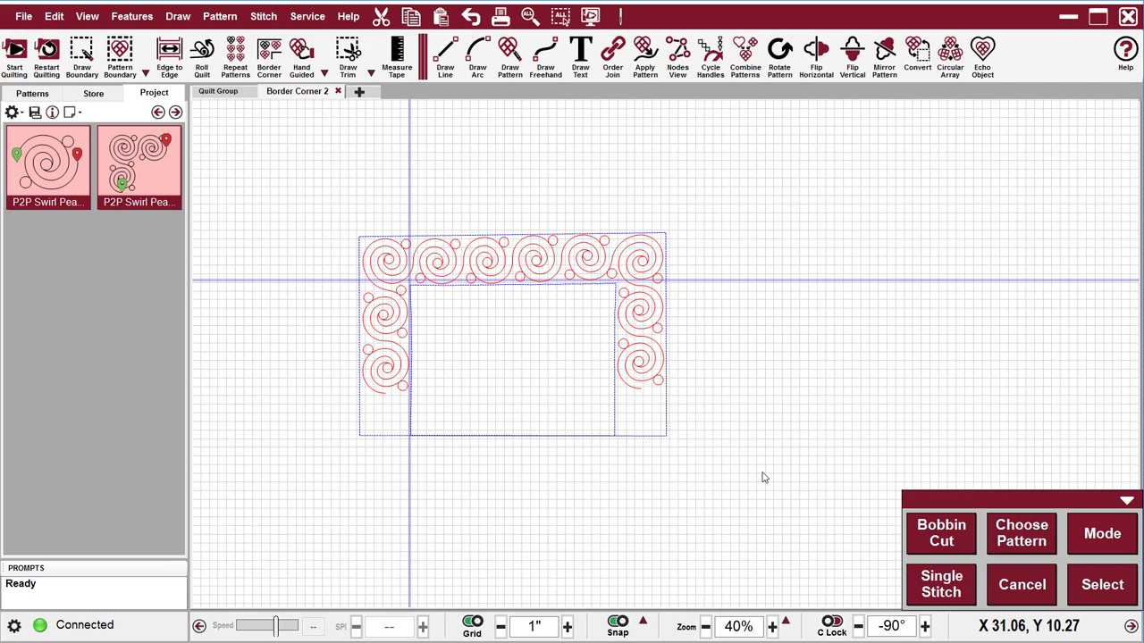
{"action": "left_click_drag", "start_coordinate": [762, 469], "coordinate": [312, 169]}
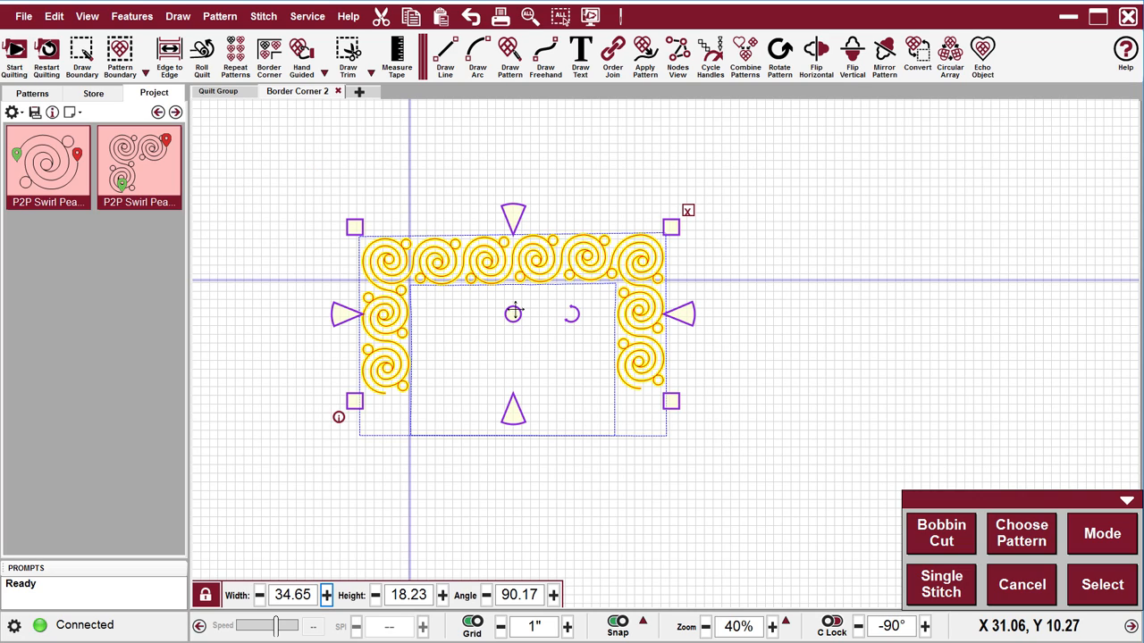
{"action": "left_click_drag", "start_coordinate": [607, 293], "coordinate": [1059, 258]}
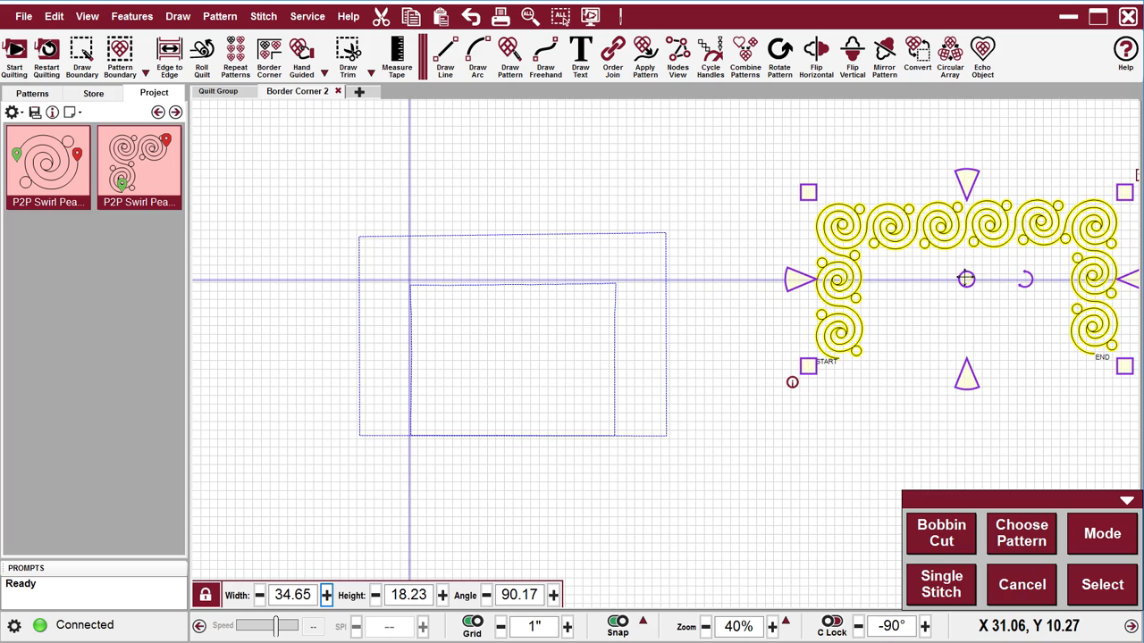
Step: Delete the outer and inner boundaries of the finished upper border section
{"action": "left_click", "coordinate": [590, 436]}
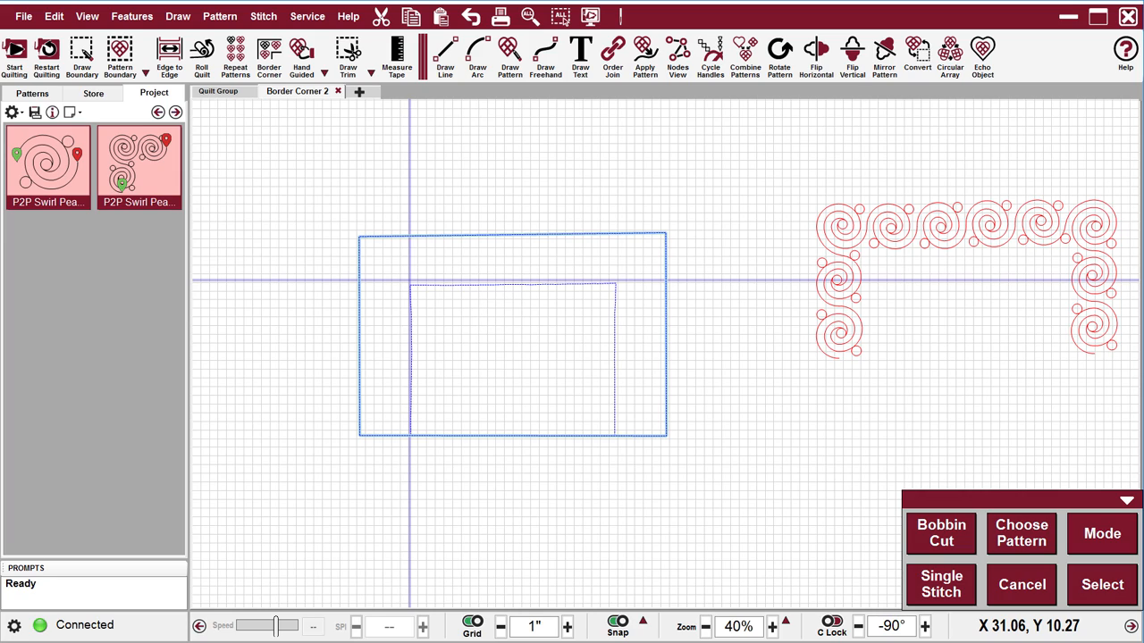
{"action": "key", "text": "Delete"}
{"action": "left_click", "coordinate": [511, 337]}
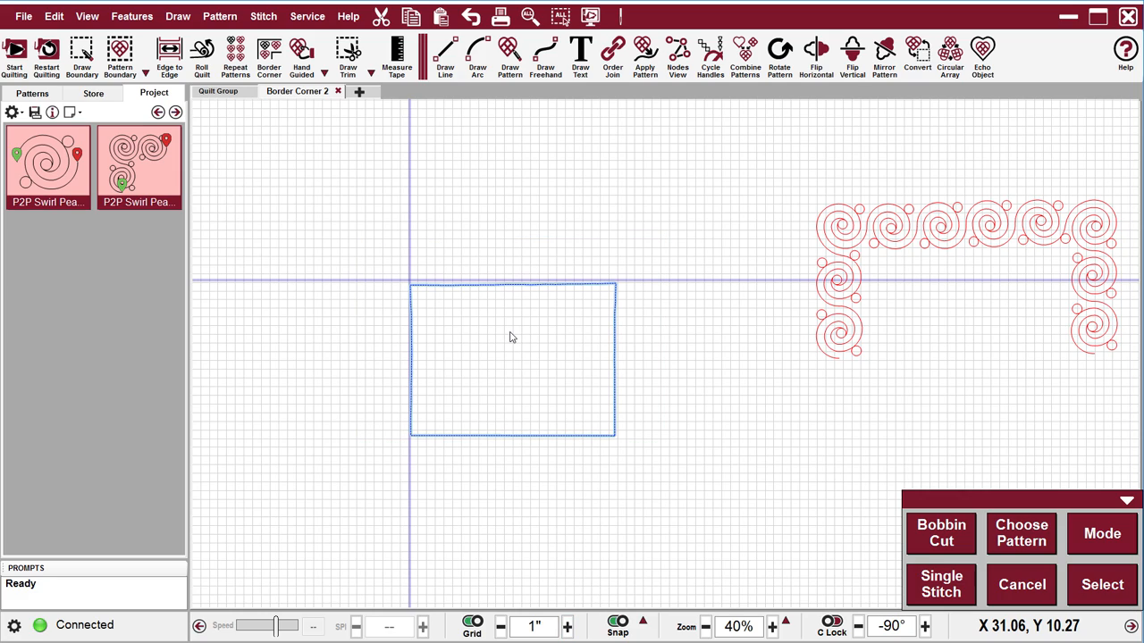
{"action": "key", "text": "Delete"}
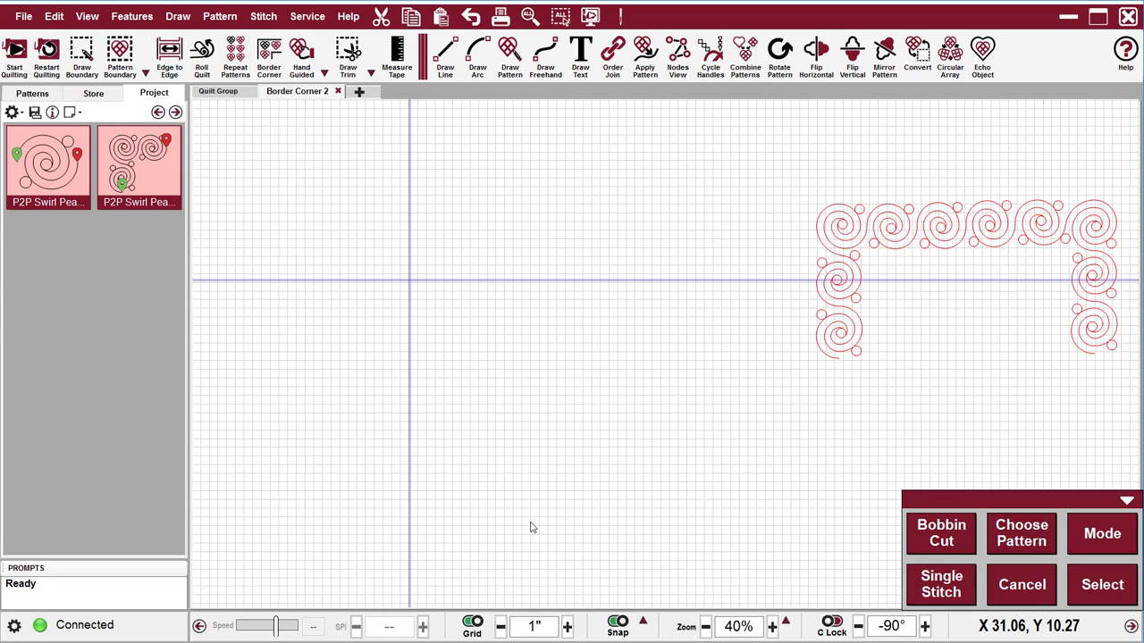
Step: Draw a U-shaped boundary for the lower quilt border and move the sewn swirl border onto it
{"action": "left_click", "coordinate": [82, 52]}
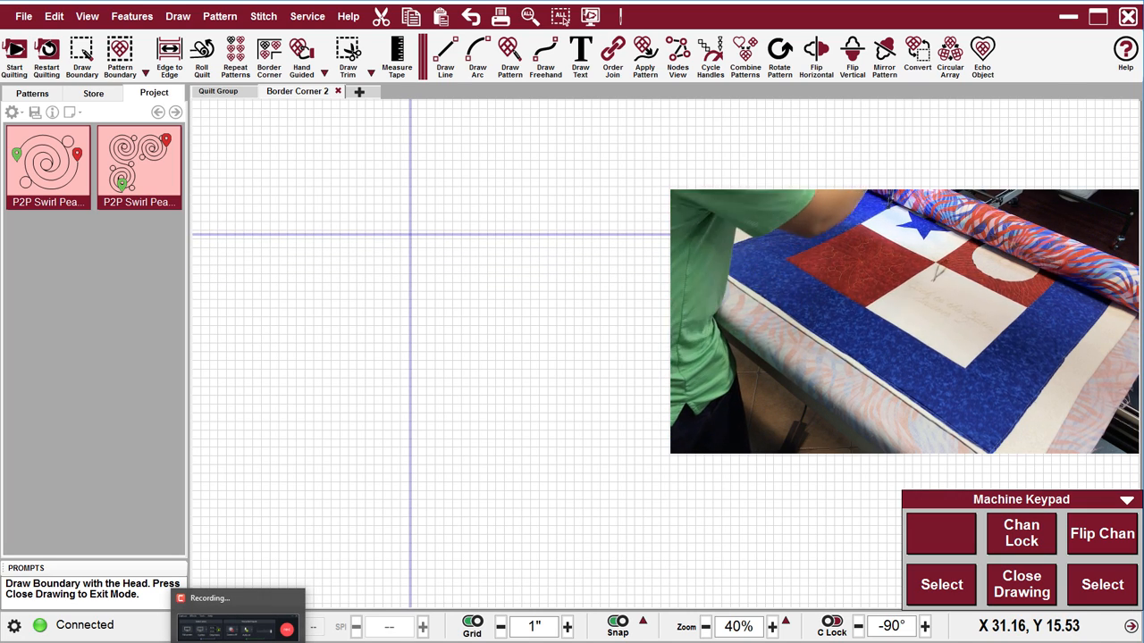
{"action": "left_click", "coordinate": [561, 16]}
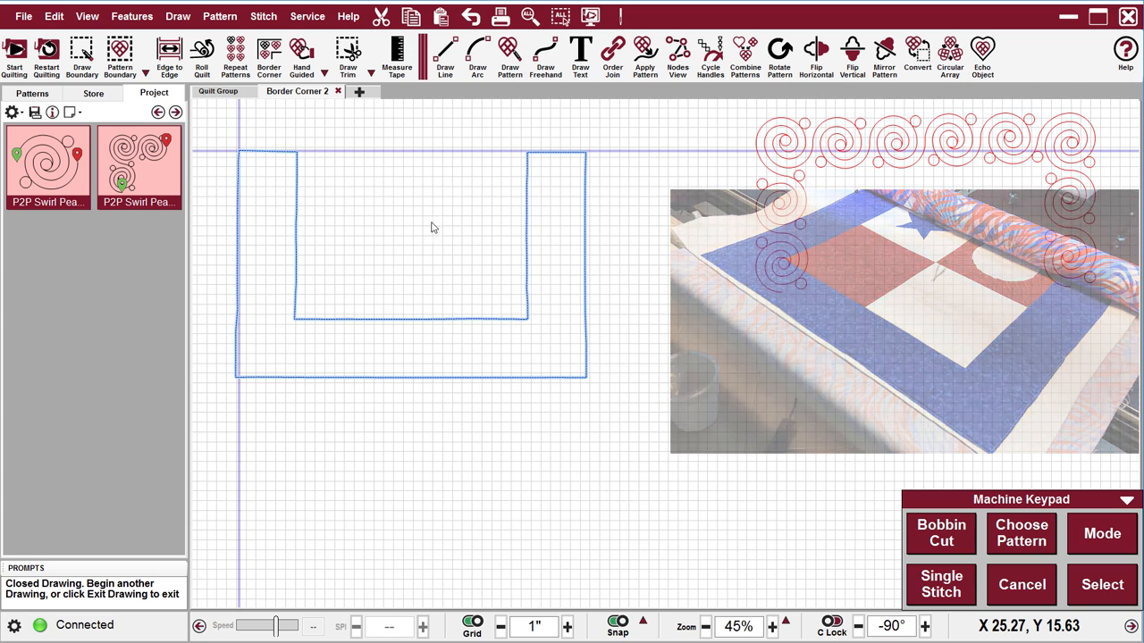
{"action": "scroll", "coordinate": [424, 263], "scroll_direction": "down", "scroll_amount": 2}
{"action": "left_click_drag", "start_coordinate": [965, 355], "coordinate": [661, 204]}
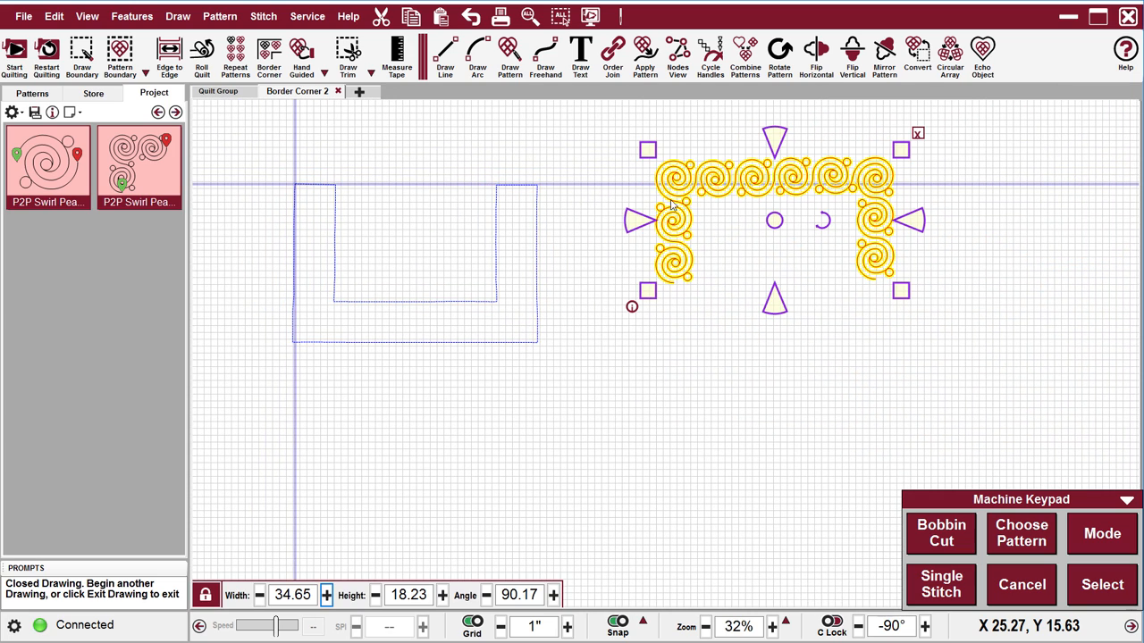
{"action": "left_click_drag", "start_coordinate": [771, 219], "coordinate": [417, 267]}
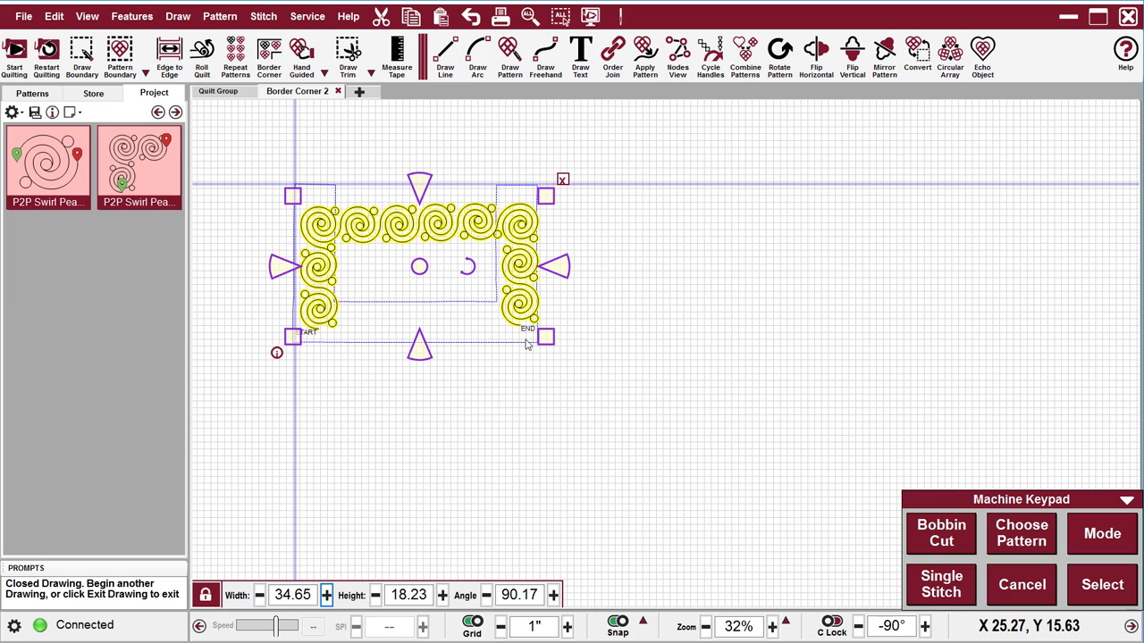
{"action": "right_click", "coordinate": [418, 268]}
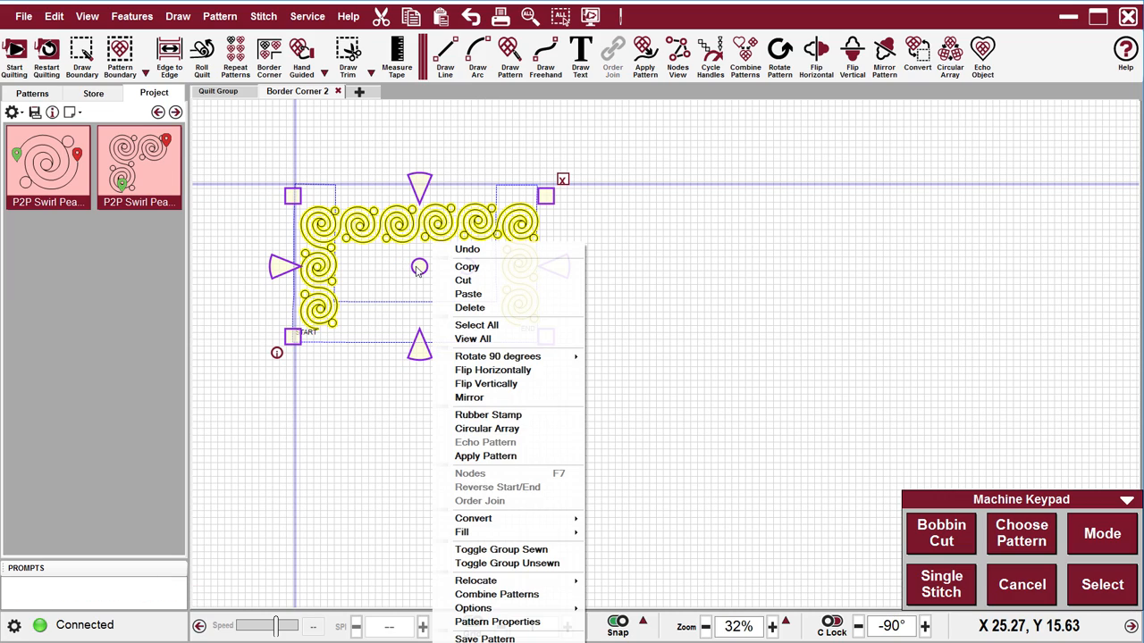
{"action": "mouse_move", "coordinate": [484, 361]}
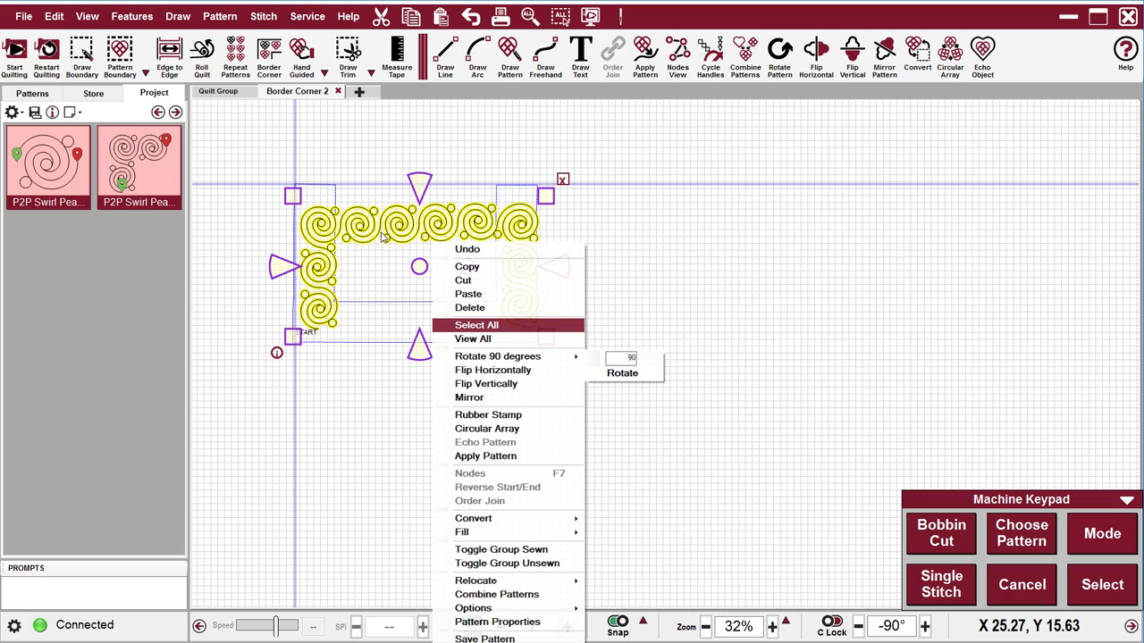
{"action": "left_click", "coordinate": [420, 272]}
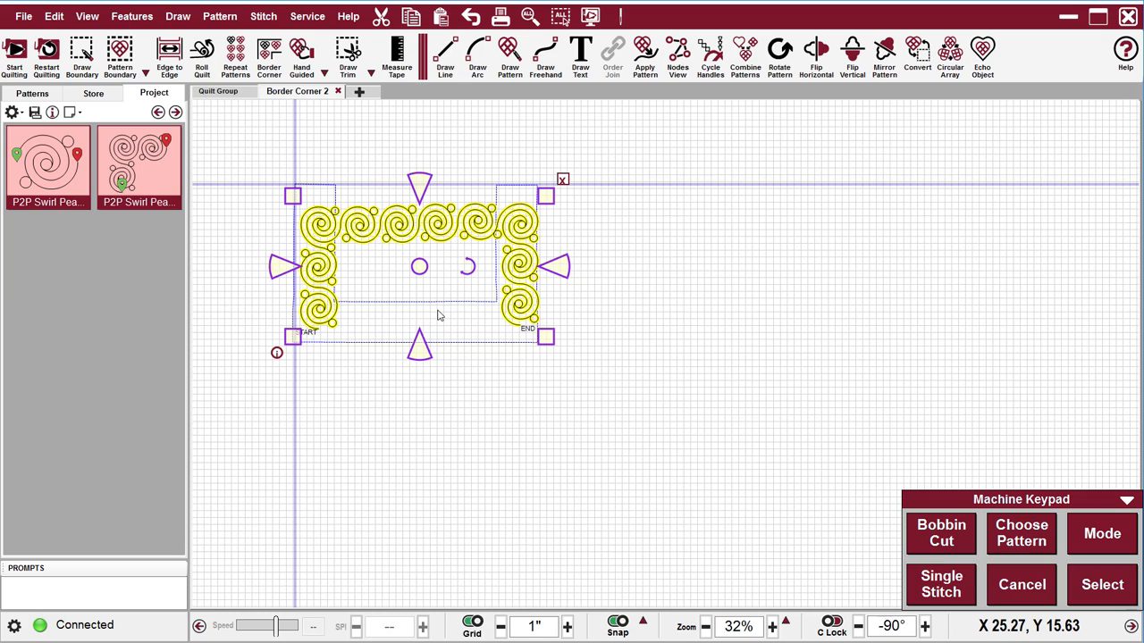
Step: Rotate the swirl border 180 degrees and fit it inside the U-shaped boundary
{"action": "key", "text": "ctrl+r"}
{"action": "key", "text": "ctrl+r"}
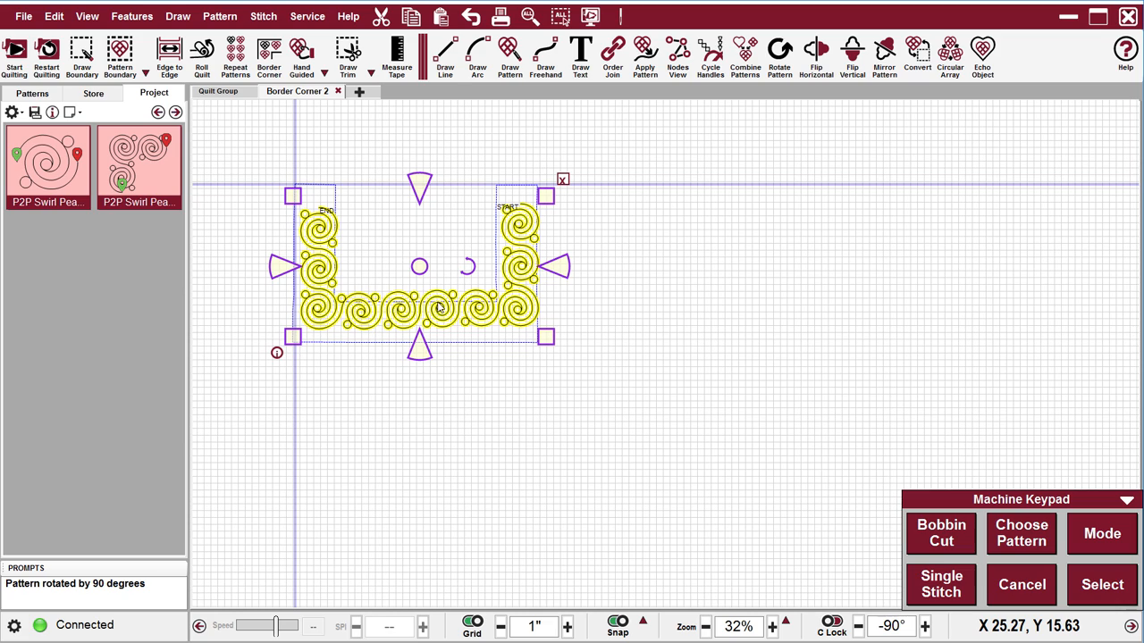
{"action": "left_click_drag", "start_coordinate": [418, 266], "coordinate": [414, 279]}
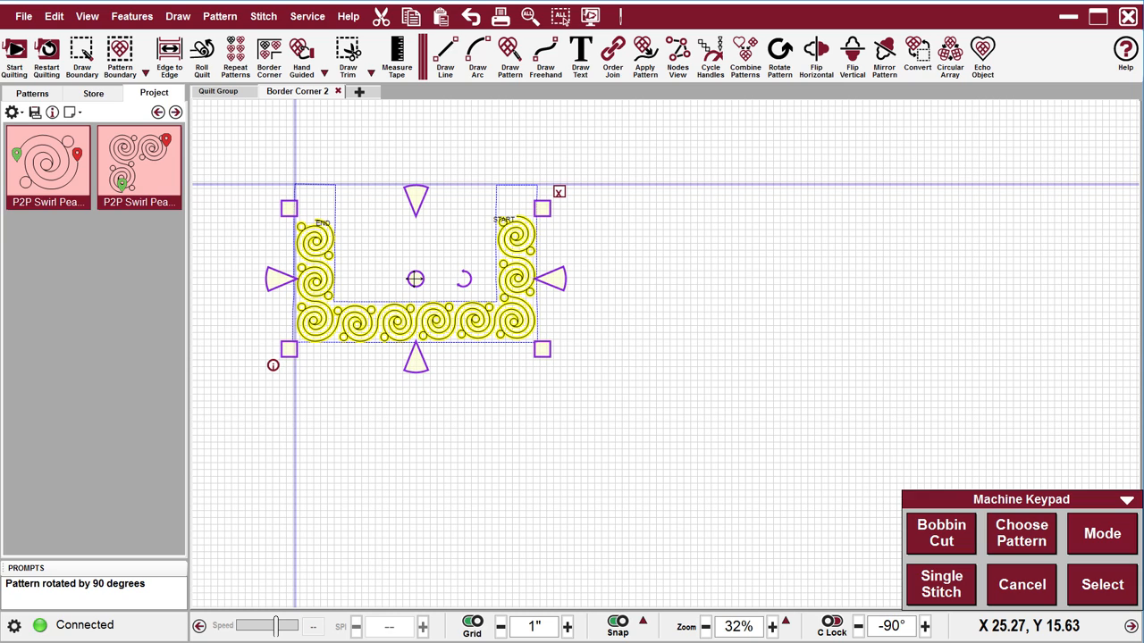
{"action": "left_click", "coordinate": [583, 342]}
Step: Select the whole swirl border and fine-tune its angle to 89.07
{"action": "scroll", "coordinate": [411, 338], "scroll_direction": "up", "scroll_amount": 4}
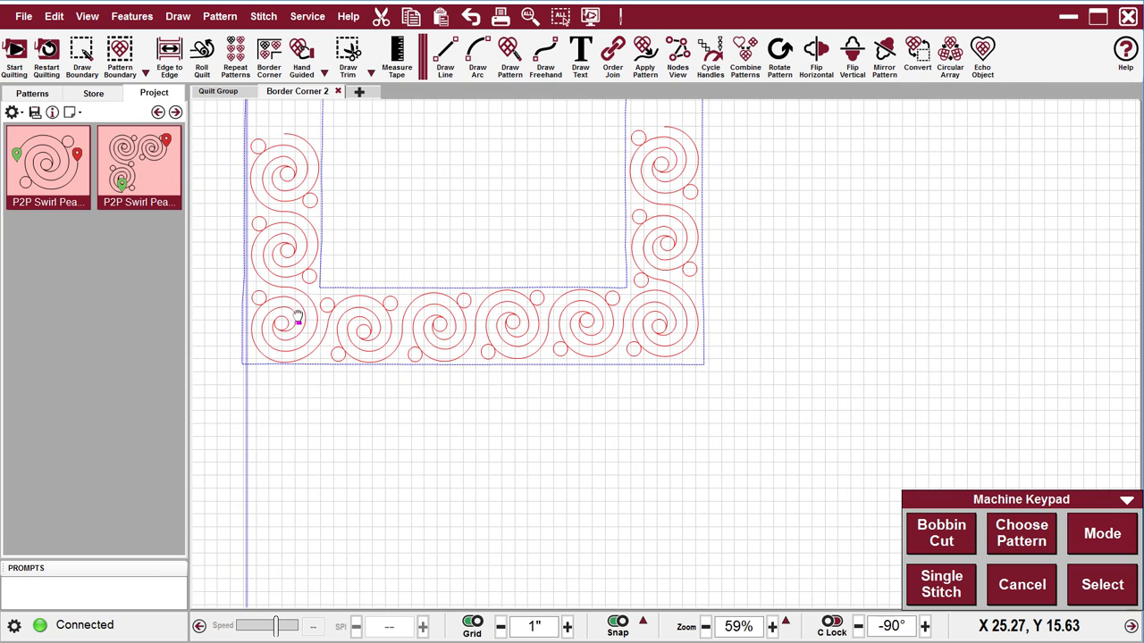
{"action": "left_click_drag", "start_coordinate": [485, 319], "coordinate": [513, 352]}
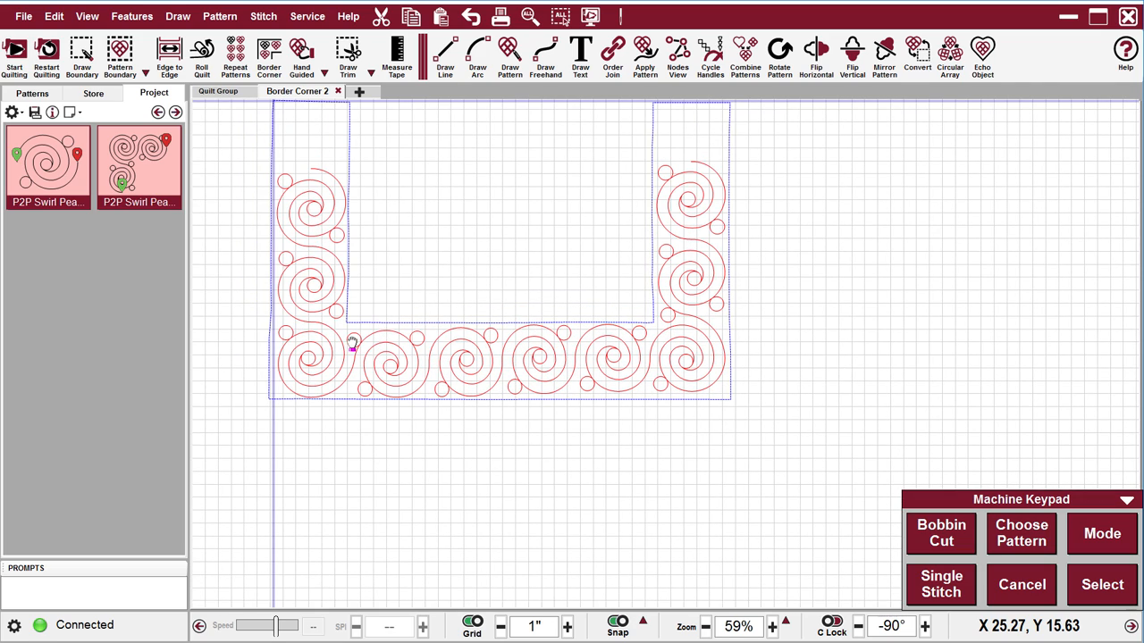
{"action": "scroll", "coordinate": [591, 350], "scroll_direction": "up", "scroll_amount": 1}
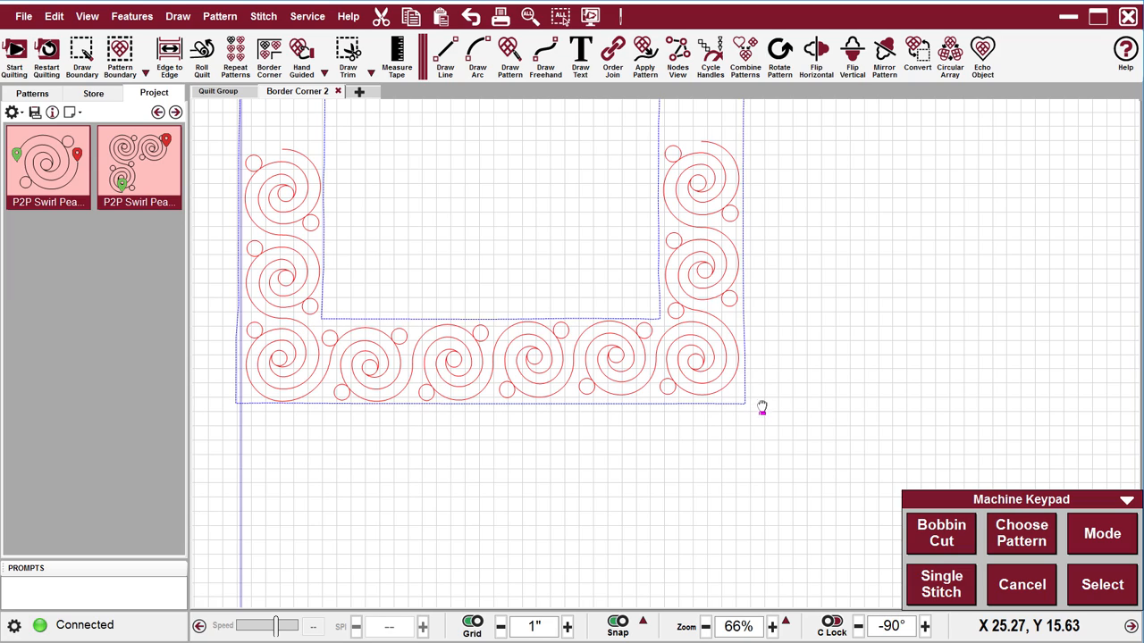
{"action": "left_click_drag", "start_coordinate": [777, 446], "coordinate": [248, 166]}
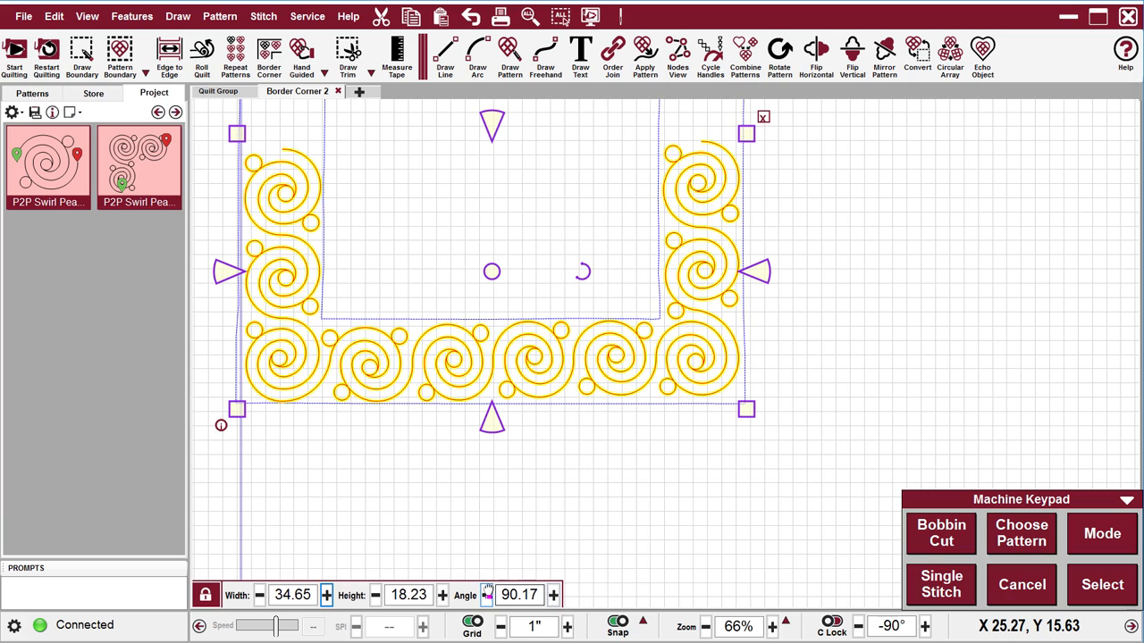
{"action": "left_click", "coordinate": [554, 594]}
{"action": "left_click", "coordinate": [485, 595]}
{"action": "left_click", "coordinate": [486, 595]}
{"action": "left_click", "coordinate": [486, 595]}
{"action": "left_click", "coordinate": [485, 595]}
{"action": "left_click", "coordinate": [485, 595]}
{"action": "left_click", "coordinate": [485, 595]}
{"action": "left_click", "coordinate": [486, 595]}
{"action": "left_click", "coordinate": [485, 595]}
{"action": "left_click", "coordinate": [485, 595]}
{"action": "left_click", "coordinate": [485, 595]}
{"action": "left_click", "coordinate": [485, 595]}
{"action": "left_click", "coordinate": [485, 596]}
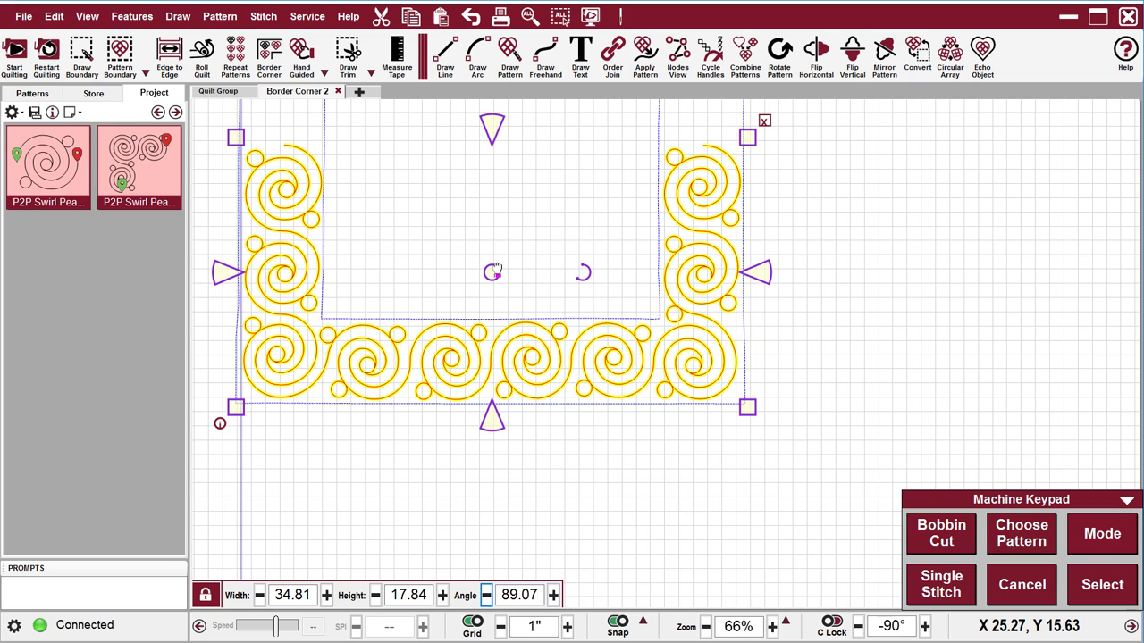
Step: Nudge the angled swirl border slightly to centre it between the inner and outer edges of the U-shaped boundary
{"action": "left_click_drag", "start_coordinate": [497, 270], "coordinate": [498, 272]}
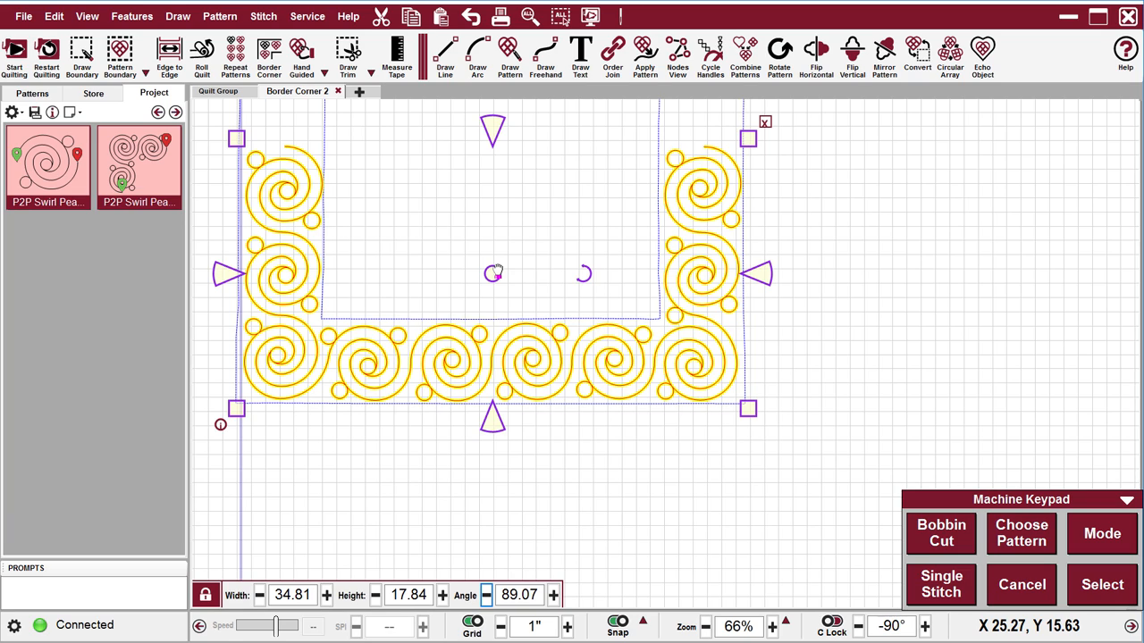
{"action": "left_click_drag", "start_coordinate": [498, 270], "coordinate": [493, 270]}
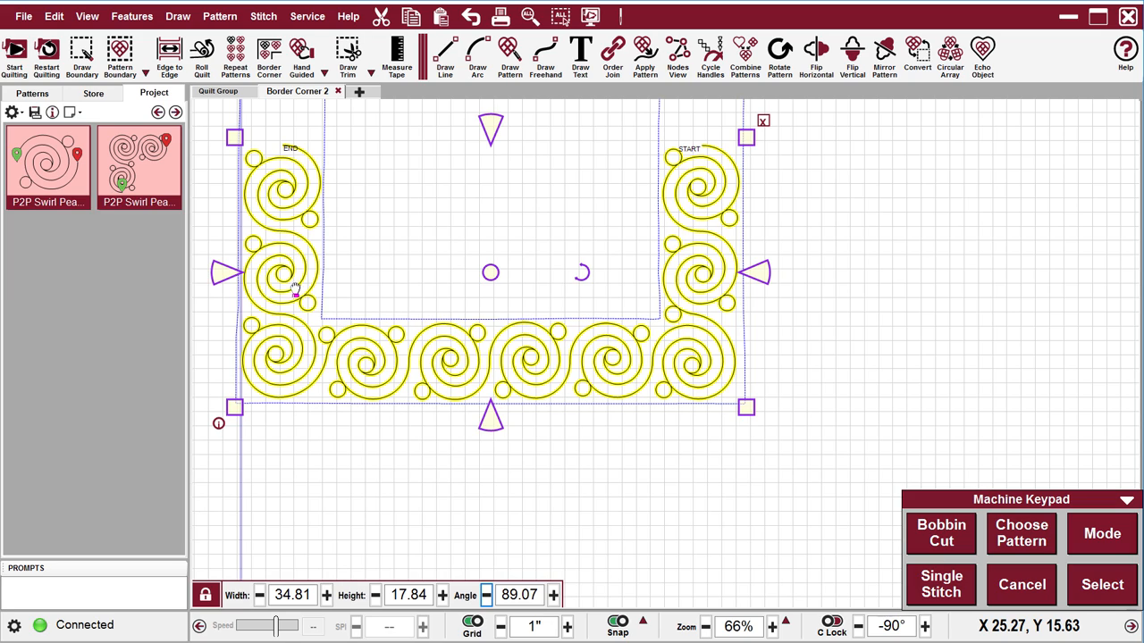
{"action": "left_click", "coordinate": [893, 324]}
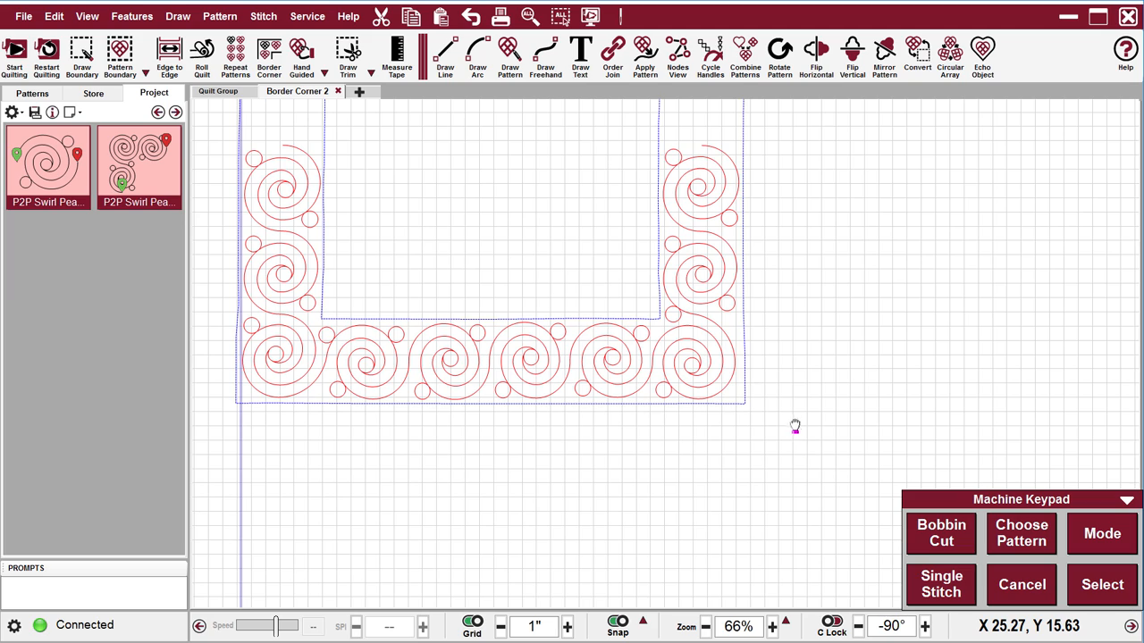
Step: Select all swirls of the lower border and mark the group as unsewn
{"action": "left_click_drag", "start_coordinate": [799, 455], "coordinate": [246, 156]}
{"action": "right_click", "coordinate": [301, 188]}
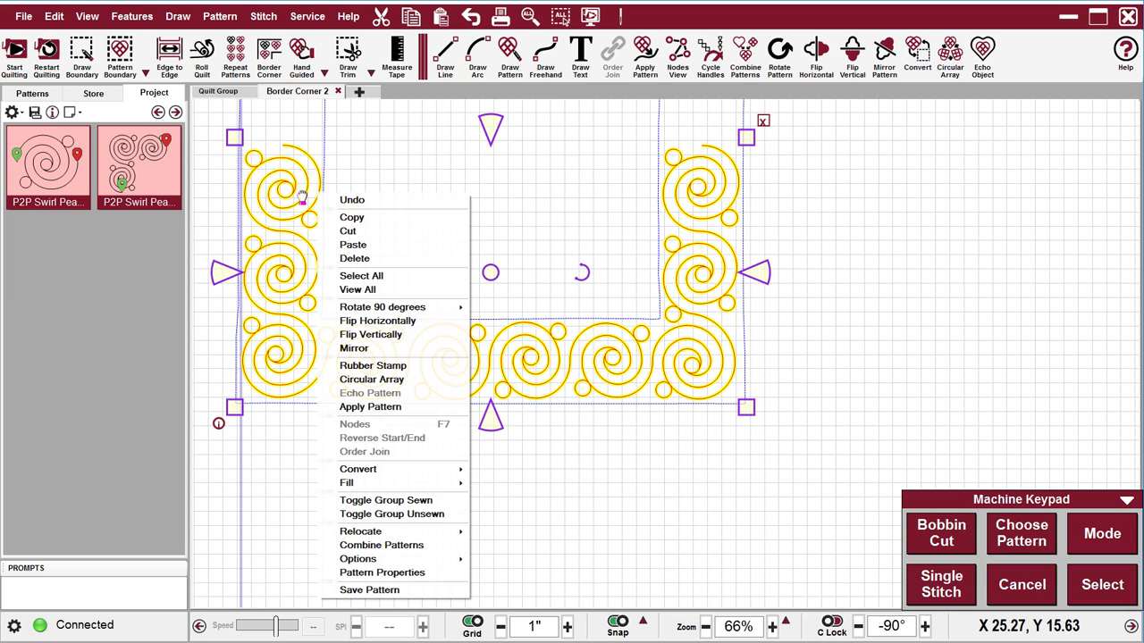
{"action": "left_click", "coordinate": [413, 513]}
{"action": "left_click", "coordinate": [622, 494]}
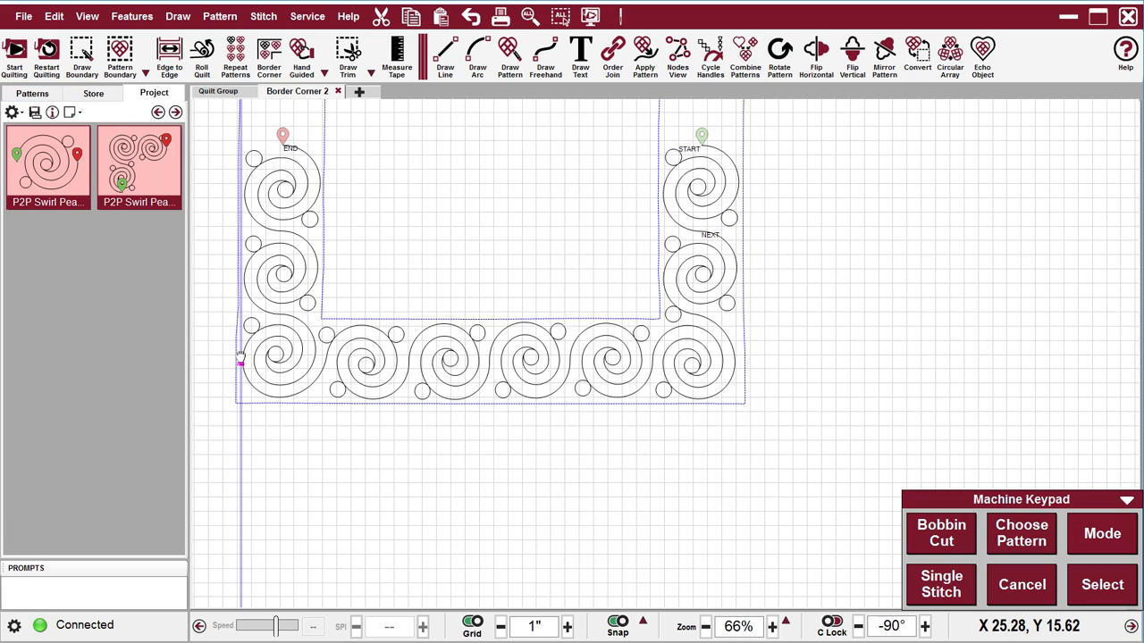
Step: Order-join the border patterns starting from the top-left swirl and start quilting the lower border
{"action": "left_click", "coordinate": [281, 189]}
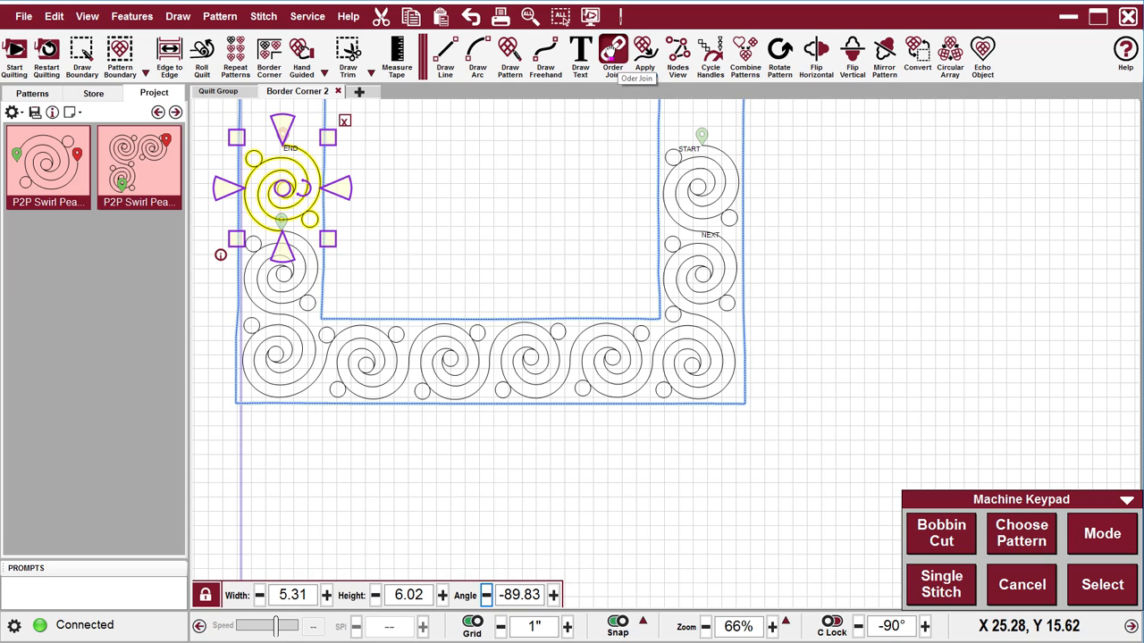
{"action": "left_click", "coordinate": [613, 53]}
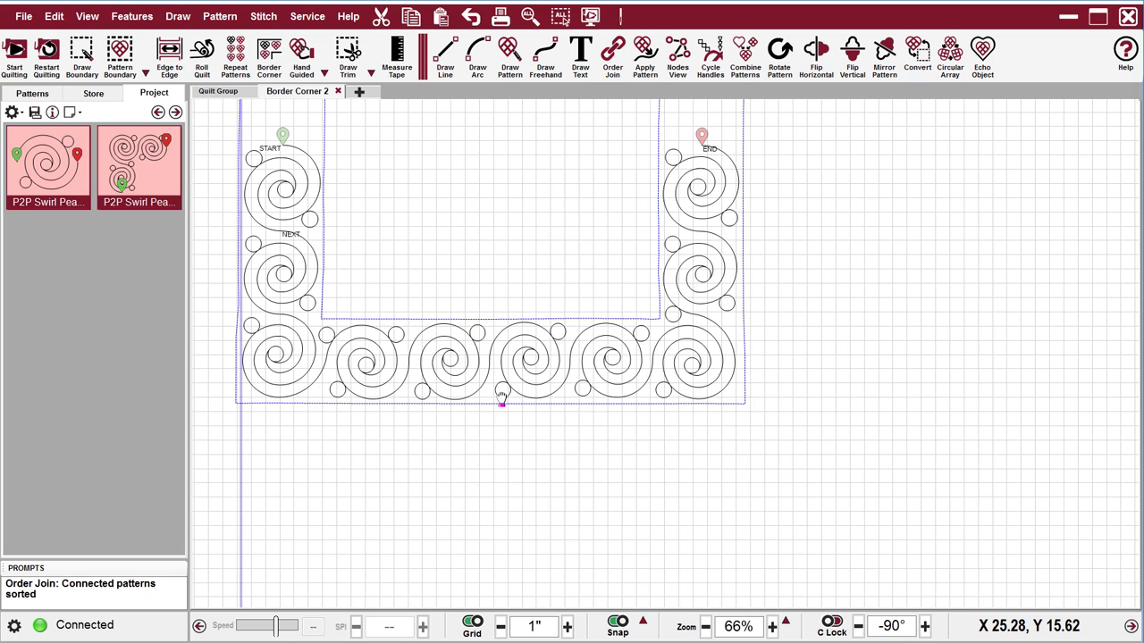
{"action": "left_click", "coordinate": [15, 52]}
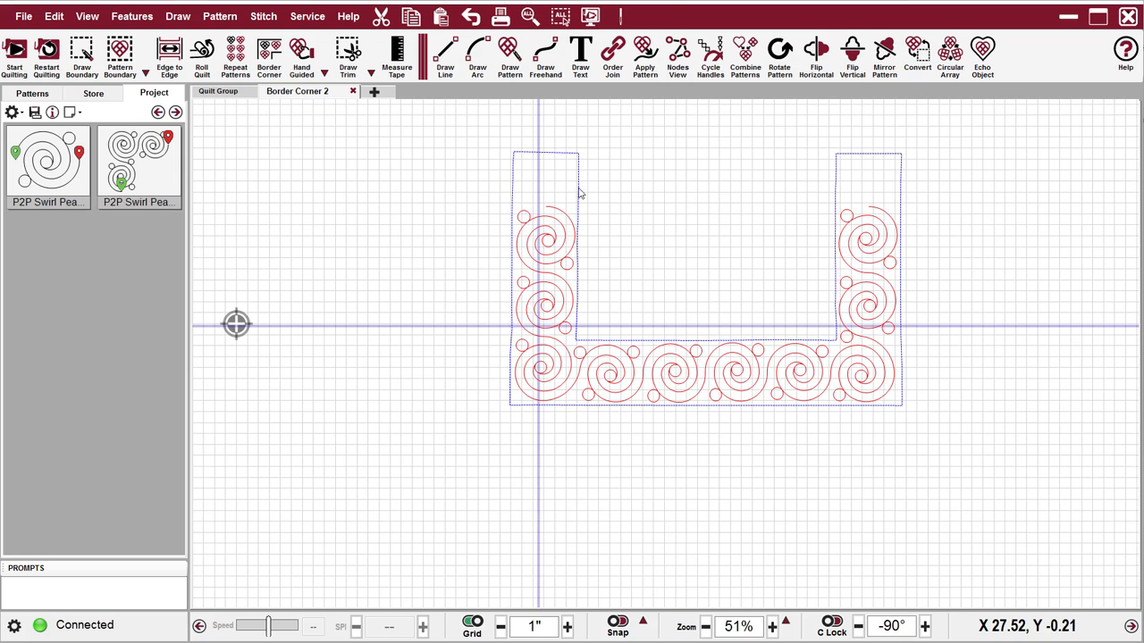
Step: Add a new quilt group and draw a closed boundary about 13.5 by 6 inches around the unquilted border gap
{"action": "left_click", "coordinate": [374, 93]}
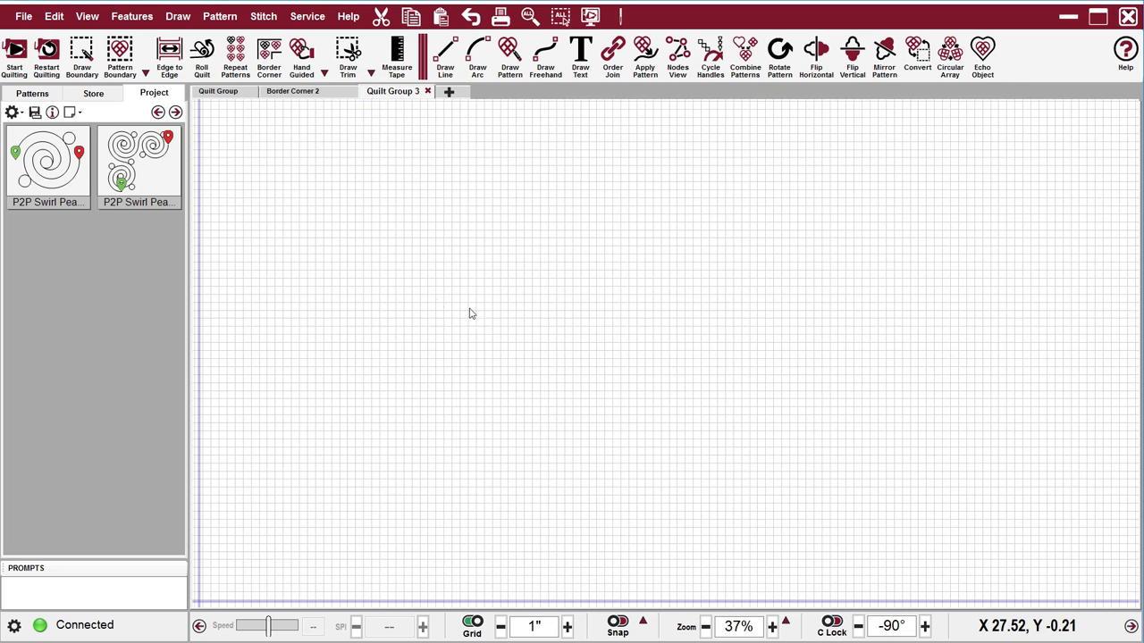
{"action": "left_click", "coordinate": [323, 93]}
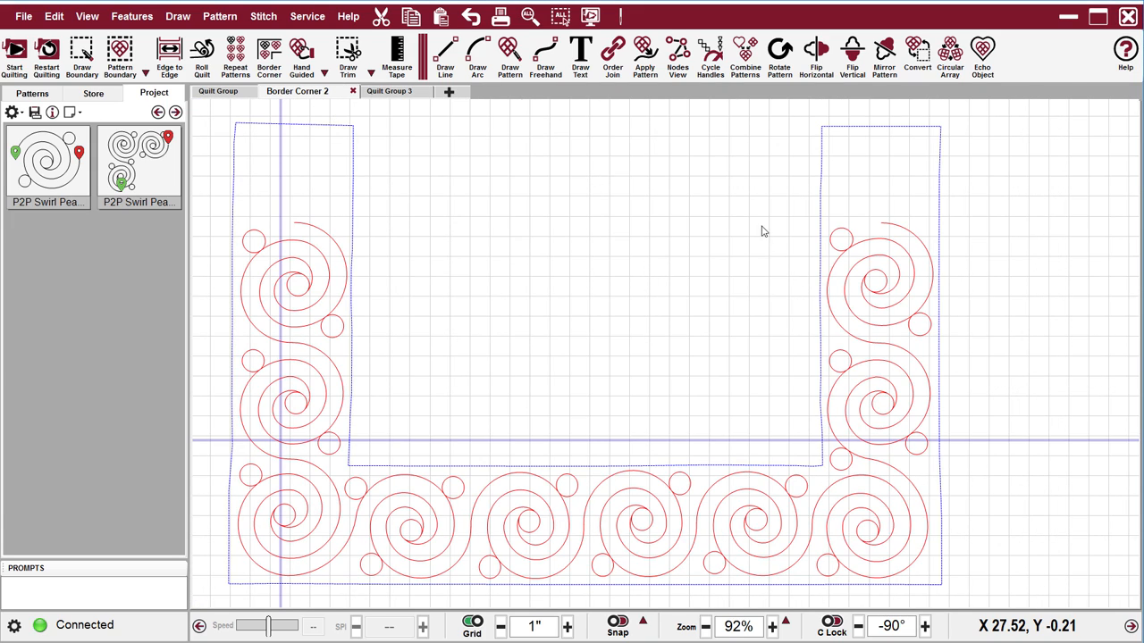
{"action": "left_click", "coordinate": [393, 92]}
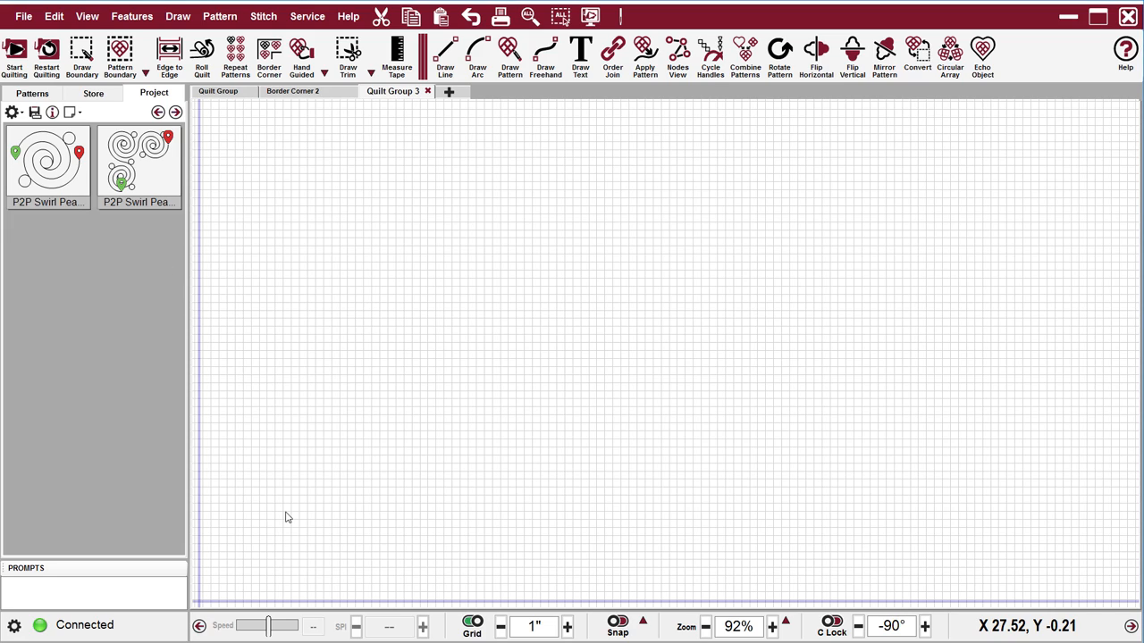
{"action": "key", "text": "Right"}
{"action": "key", "text": "Right"}
{"action": "key", "text": "Right"}
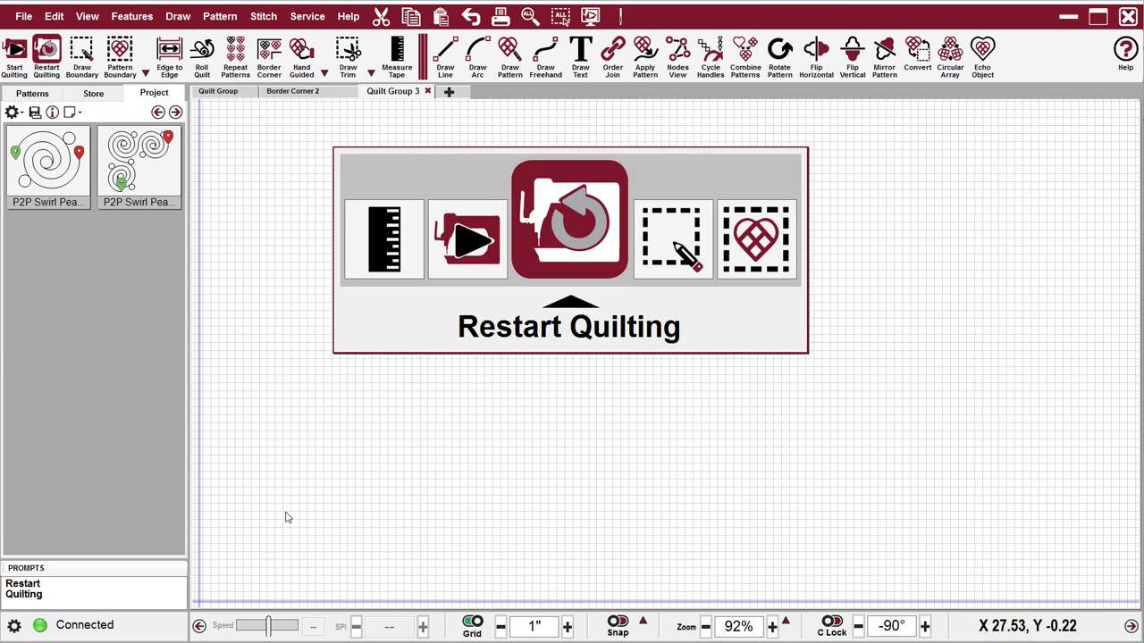
{"action": "key", "text": "Return"}
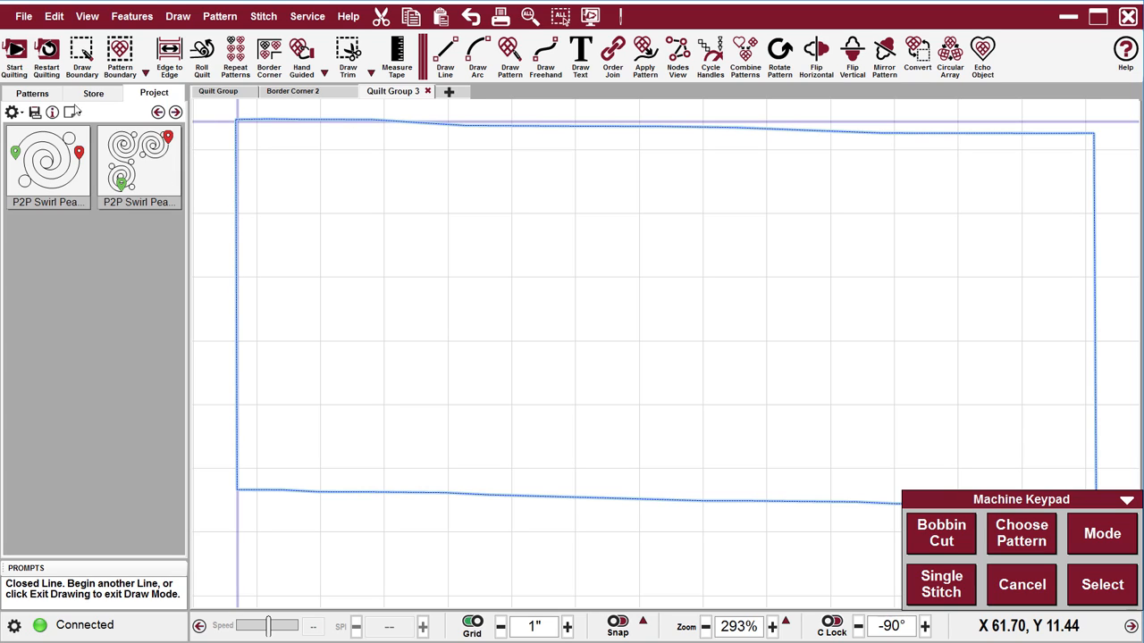
Step: Go back to the Border Corner 2 group and select the top-right sewn swirl to read its size
{"action": "left_click", "coordinate": [295, 91]}
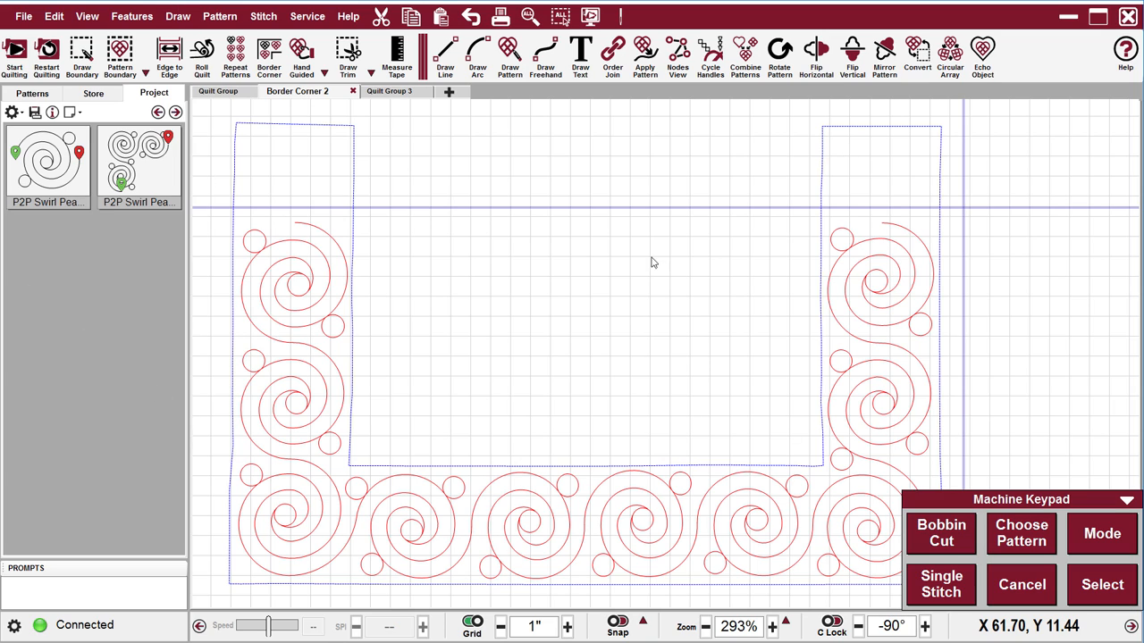
{"action": "scroll", "coordinate": [637, 234], "scroll_direction": "down", "scroll_amount": 2}
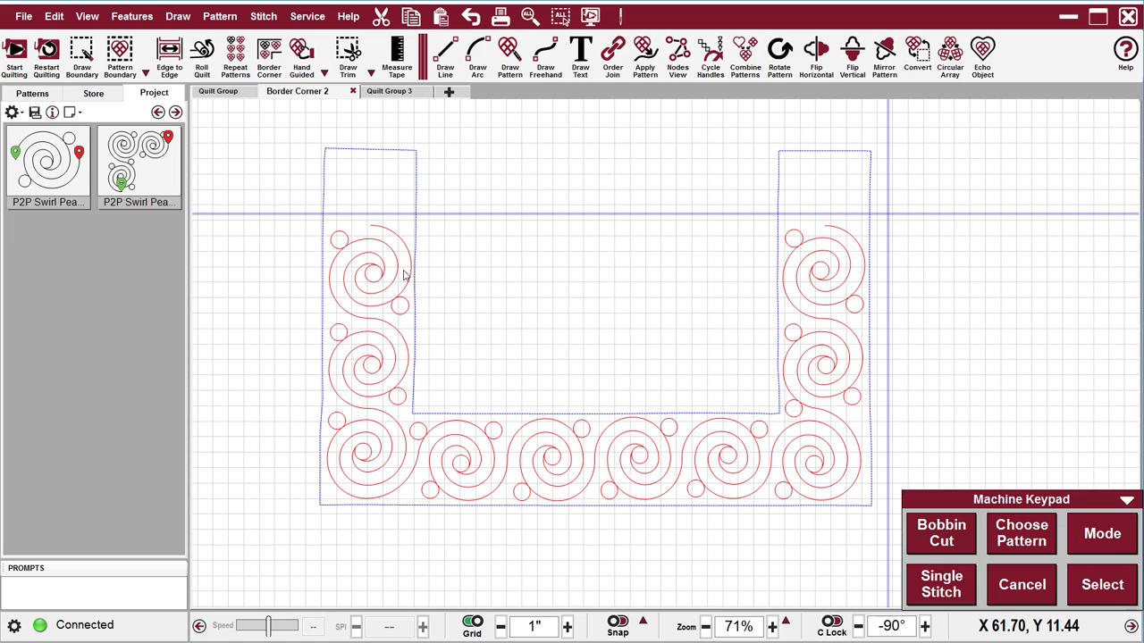
{"action": "left_click", "coordinate": [833, 279]}
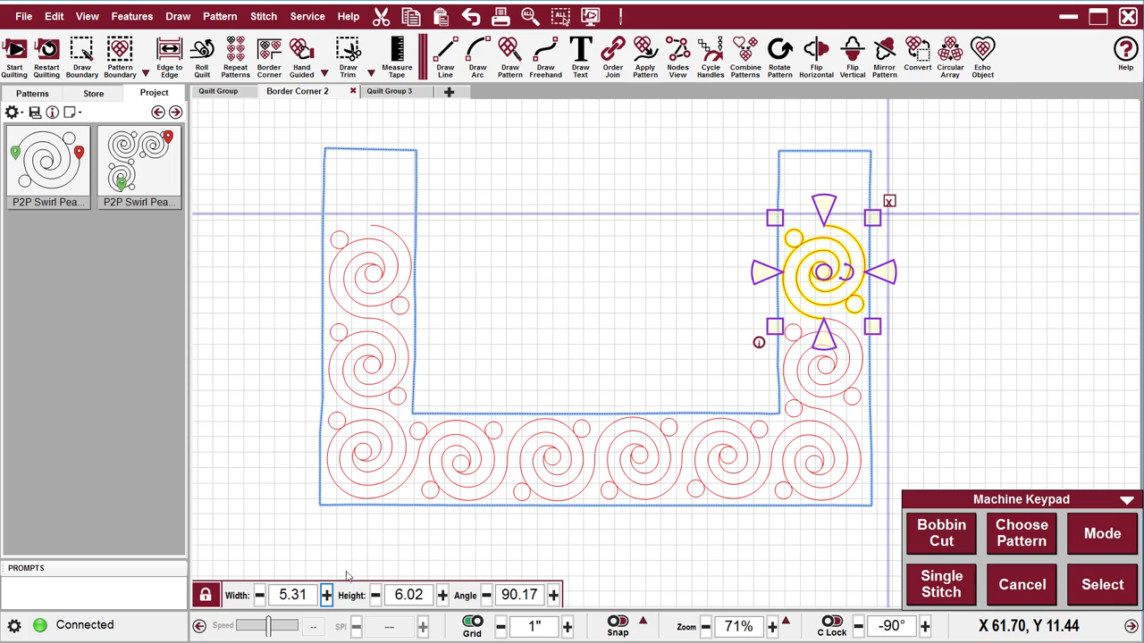
Step: In the properties of P2P Swirl Pearl 1CP, turn the aspect ratio off, set height 5.31 and width 6.02, and save
{"action": "left_click", "coordinate": [43, 176]}
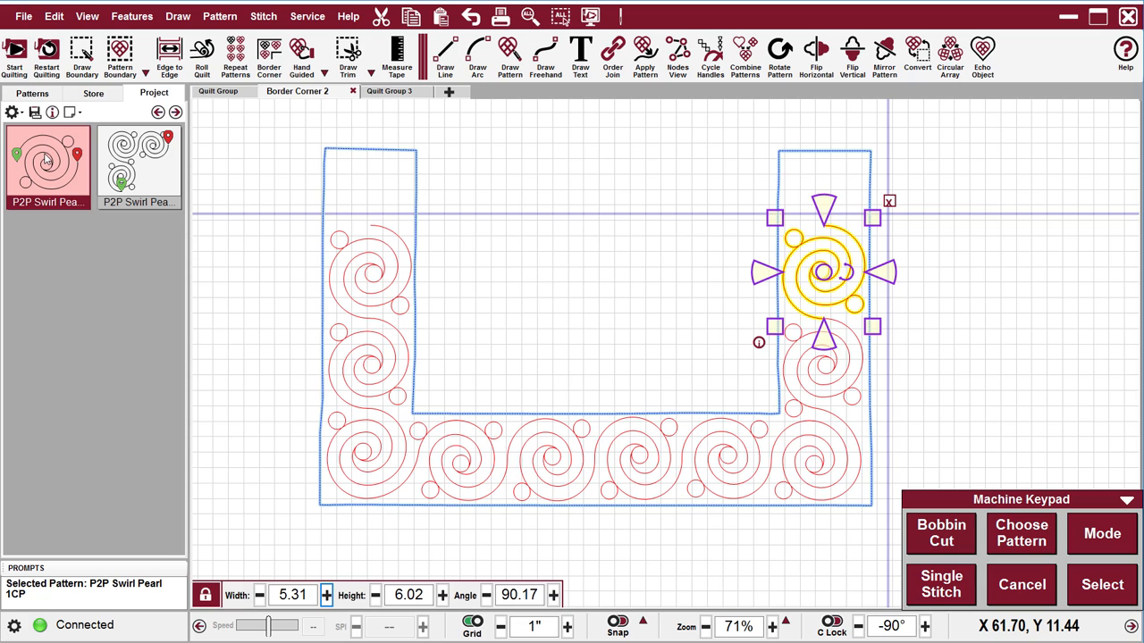
{"action": "right_click", "coordinate": [48, 160]}
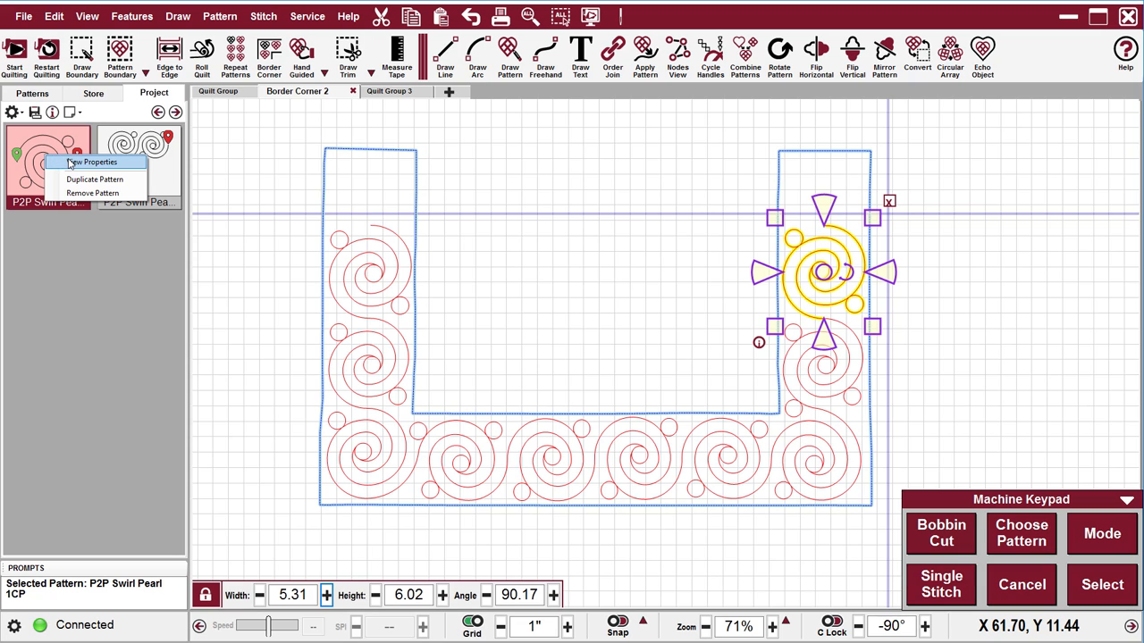
{"action": "left_click", "coordinate": [72, 163]}
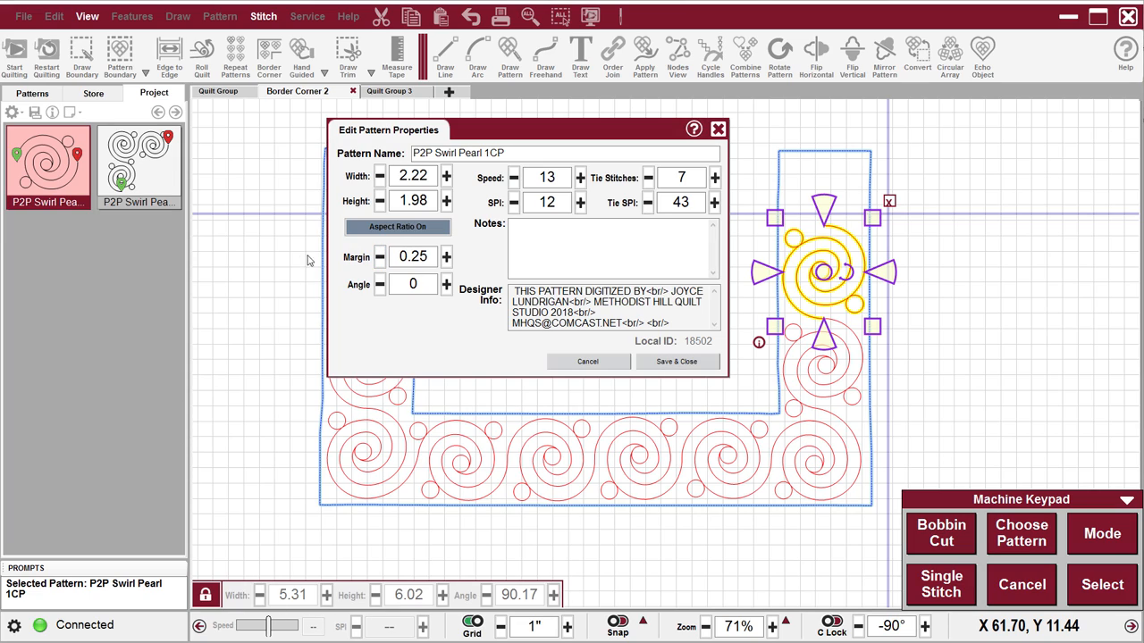
{"action": "left_click", "coordinate": [383, 228]}
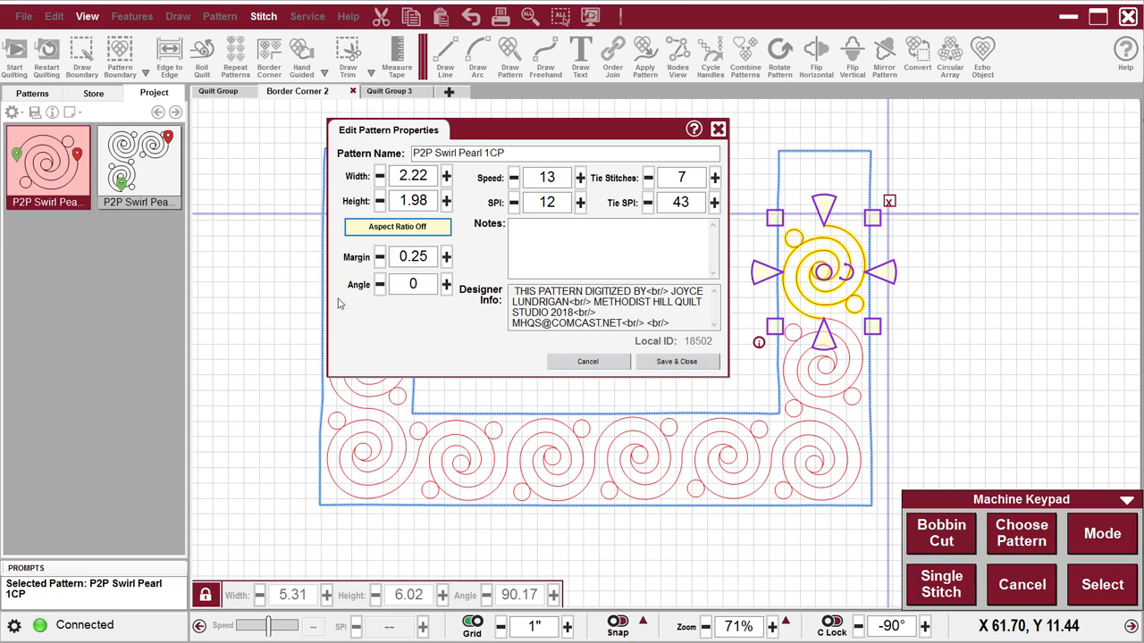
{"action": "left_click_drag", "start_coordinate": [432, 200], "coordinate": [391, 203]}
{"action": "type", "text": "5.31"}
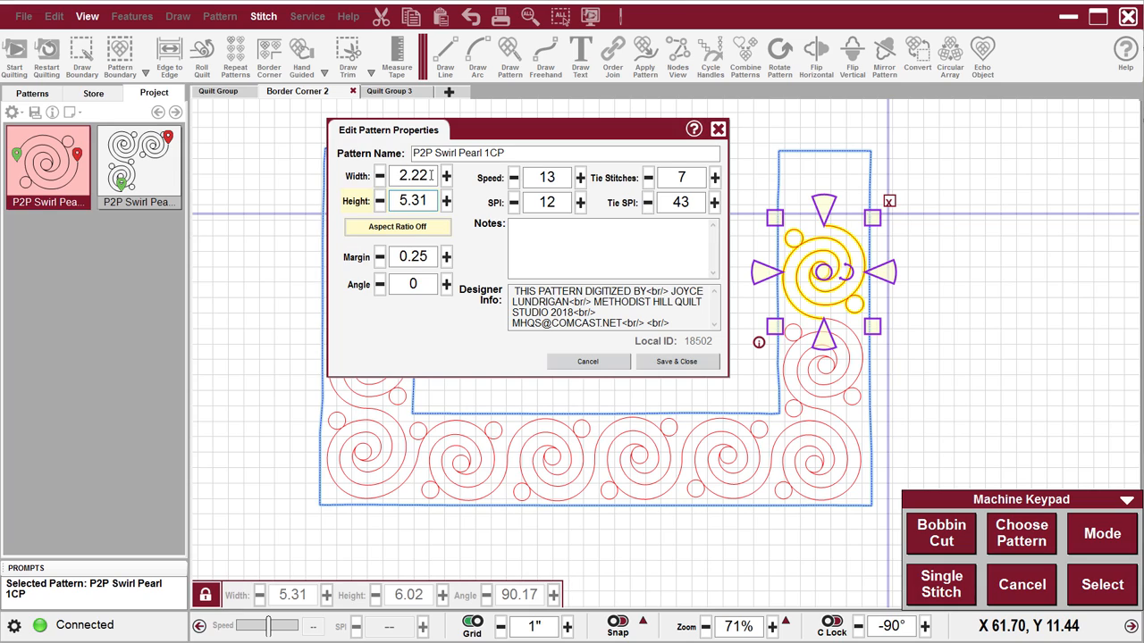
{"action": "left_click_drag", "start_coordinate": [431, 175], "coordinate": [399, 176]}
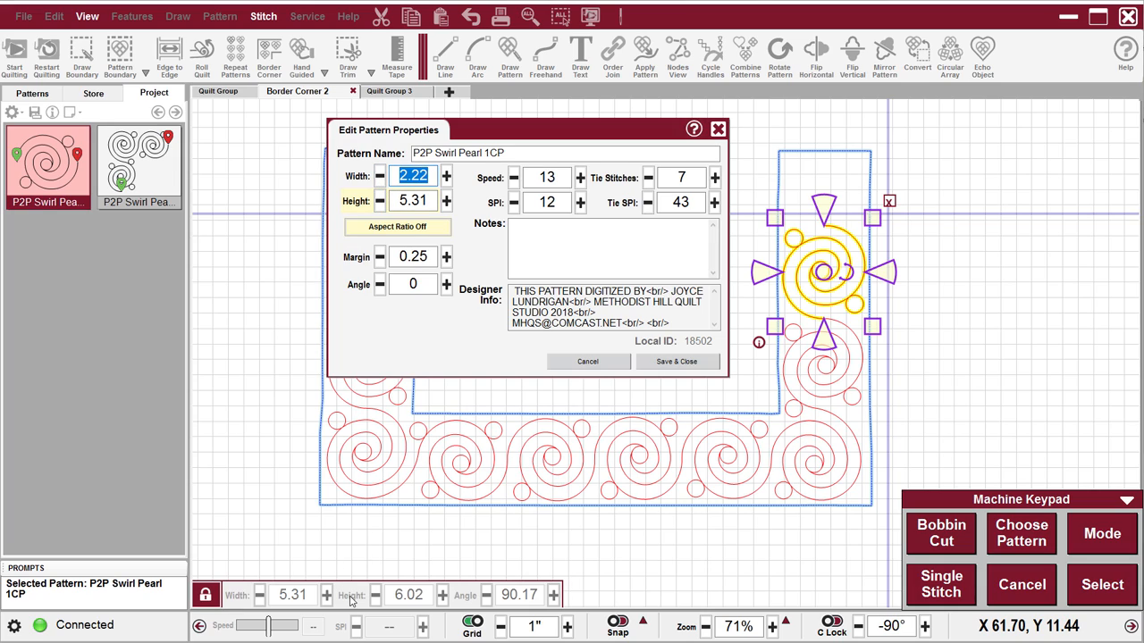
{"action": "type", "text": "6.02"}
{"action": "left_click", "coordinate": [657, 363]}
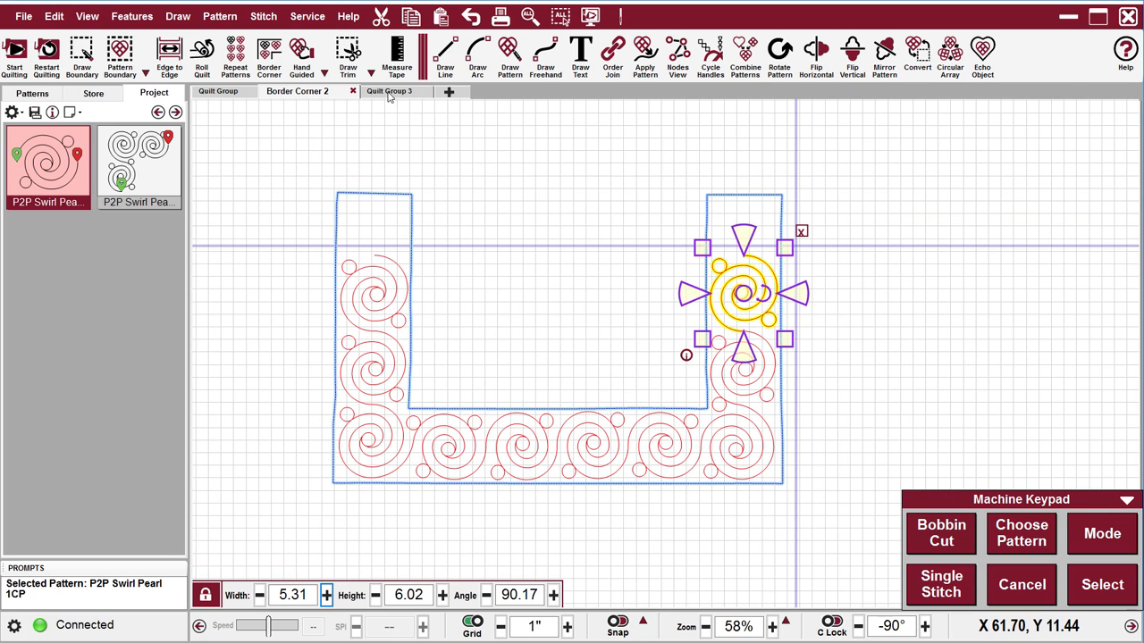
Step: In Quilt Group 3, draw a horizontal line about 11.3 inches long through the middle of the boundary
{"action": "left_click", "coordinate": [389, 93]}
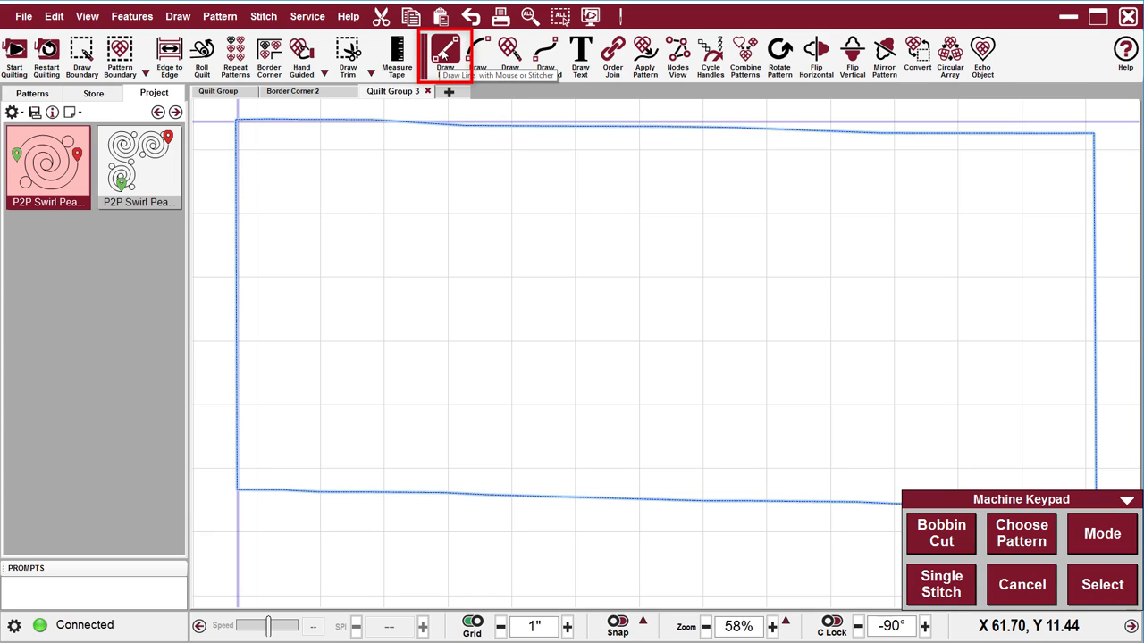
{"action": "left_click", "coordinate": [444, 54]}
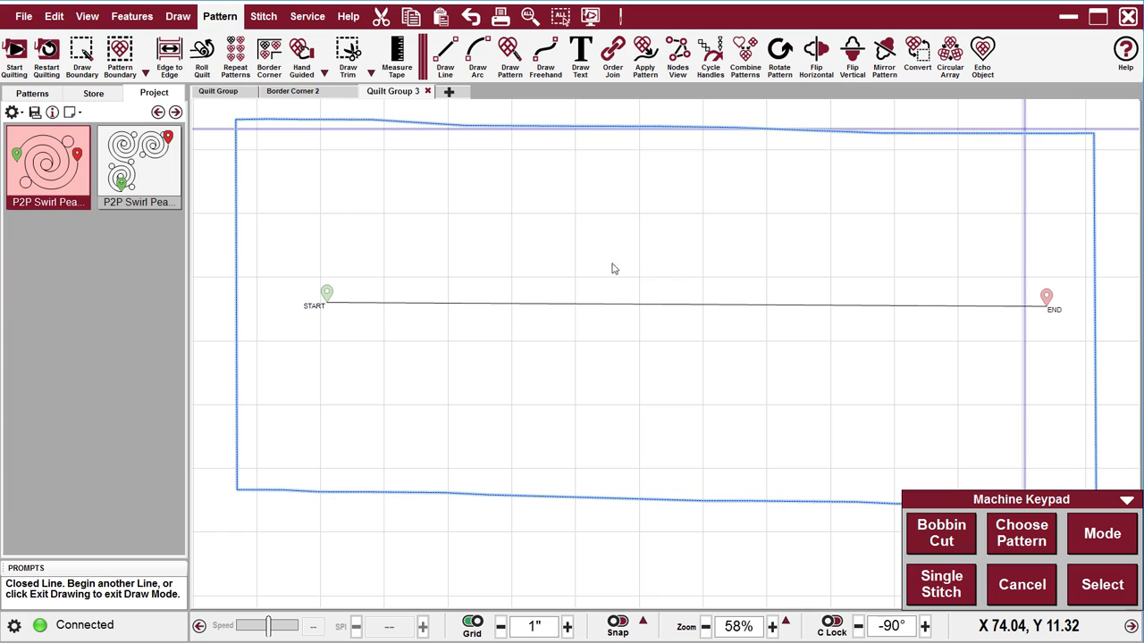
Step: Apply the P2P Swirl Pearl 1CP pattern along the horizontal line and delete the line
{"action": "left_click", "coordinate": [620, 305]}
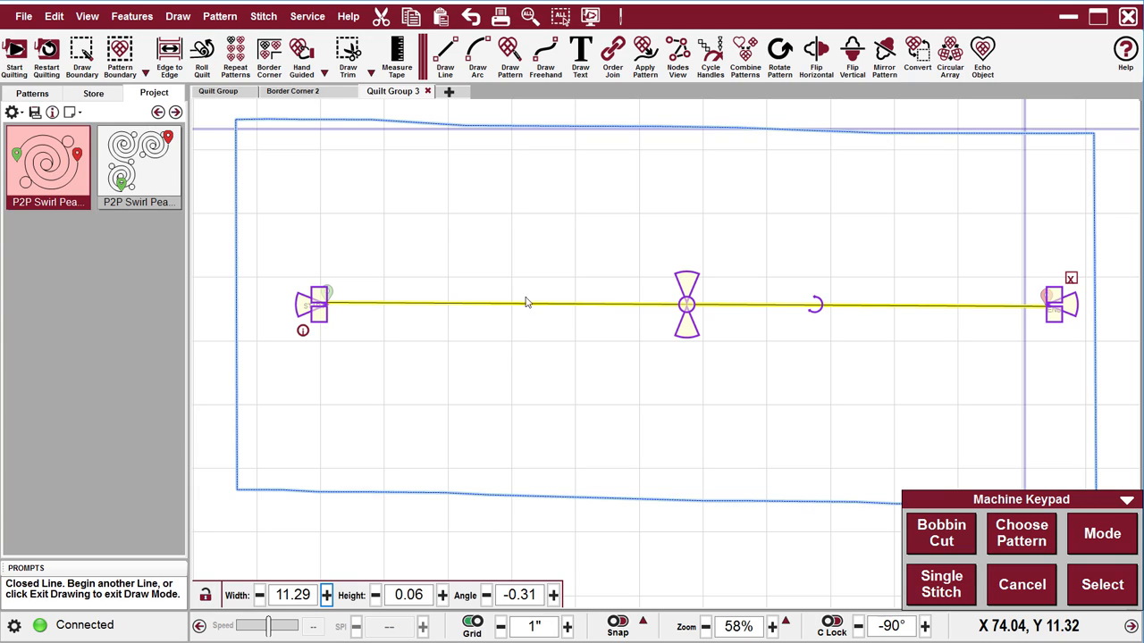
{"action": "left_click", "coordinate": [642, 55]}
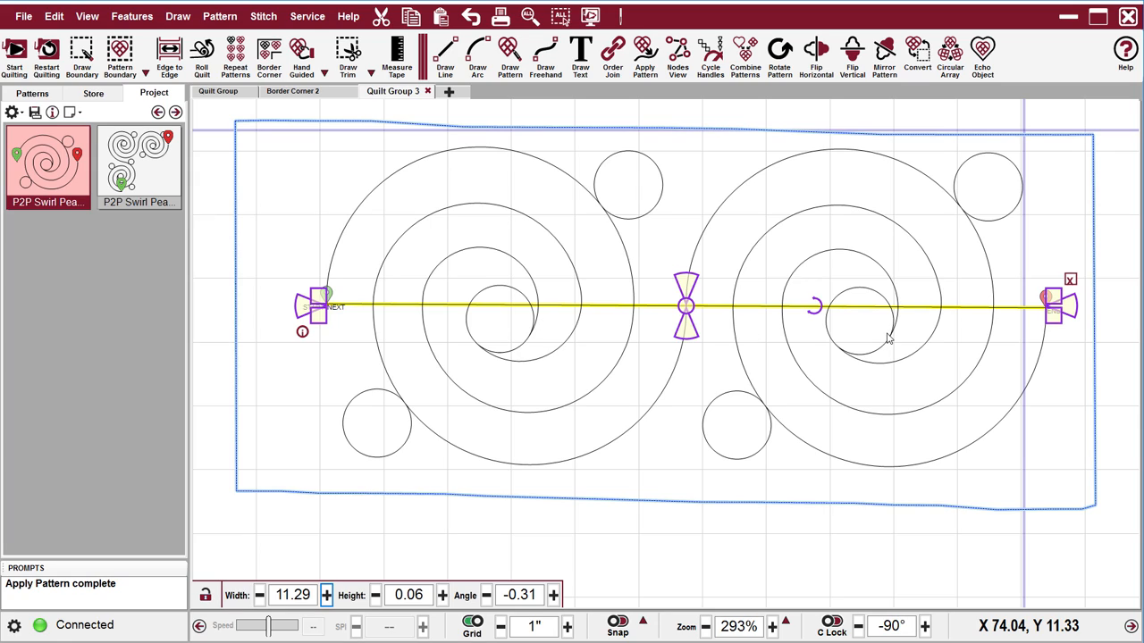
{"action": "key", "text": "Delete"}
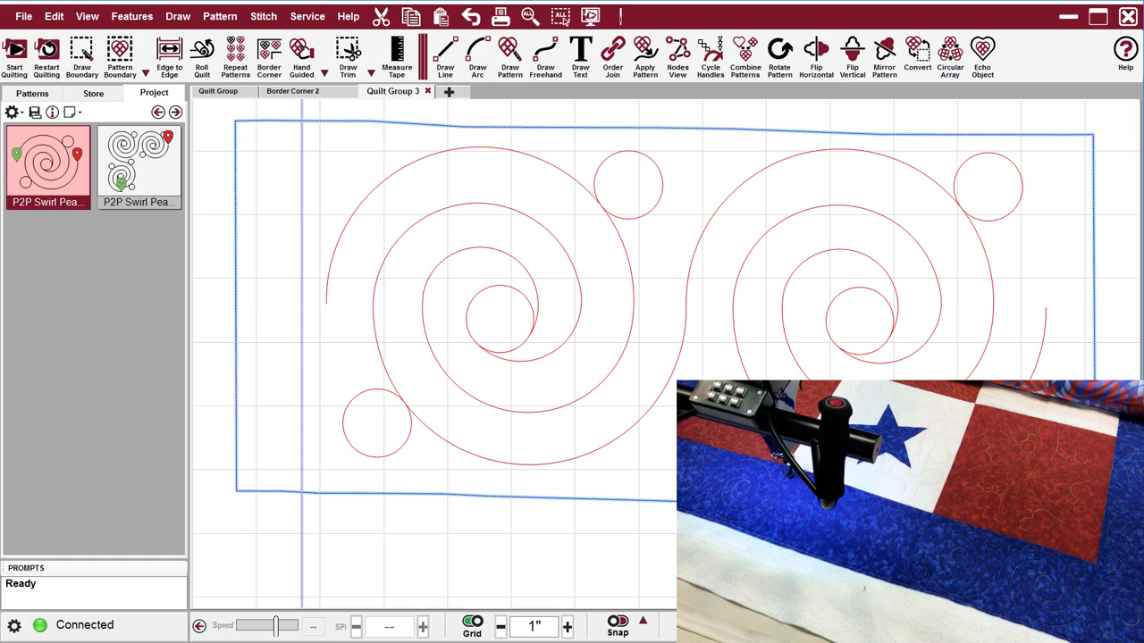
Step: Delete the sewn swirls and their boundary from Quilt Group 3 and draw a new closed boundary around the next border gap
{"action": "scroll", "coordinate": [407, 112], "scroll_direction": "down", "scroll_amount": 1}
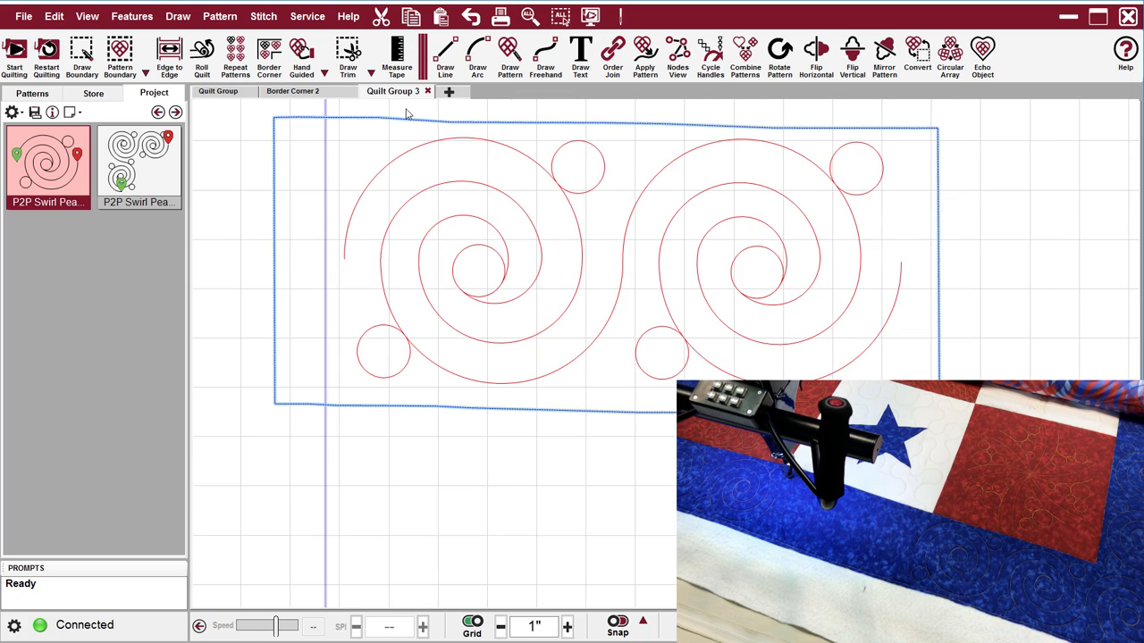
{"action": "scroll", "coordinate": [407, 112], "scroll_direction": "down", "scroll_amount": 1}
{"action": "left_click_drag", "start_coordinate": [914, 359], "coordinate": [320, 179]}
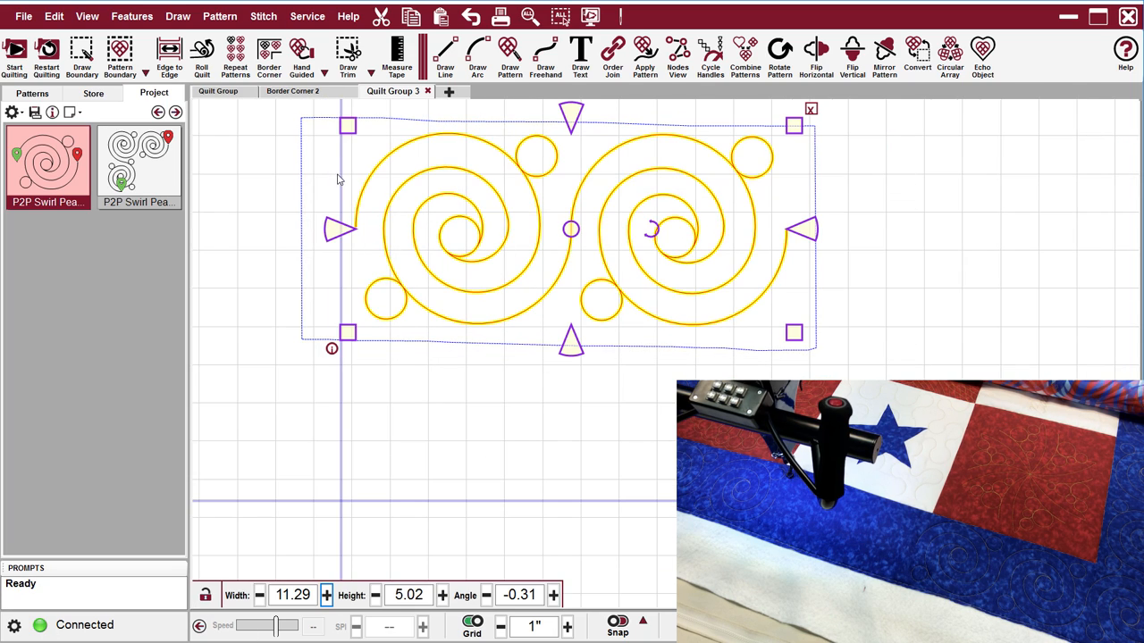
{"action": "key", "text": "Delete"}
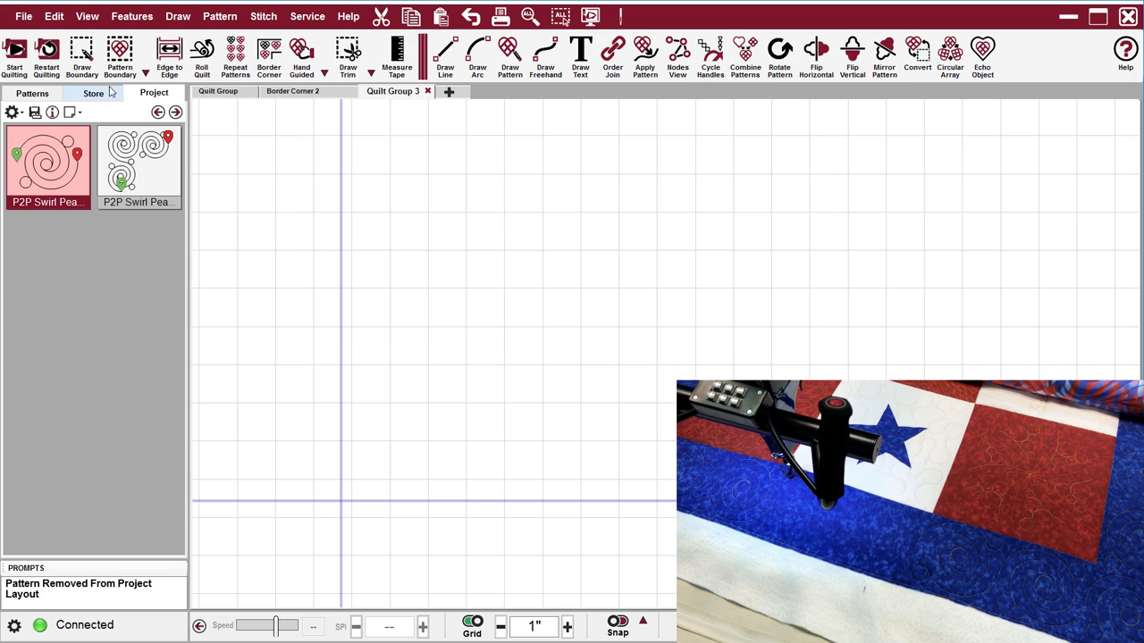
{"action": "left_click", "coordinate": [81, 53]}
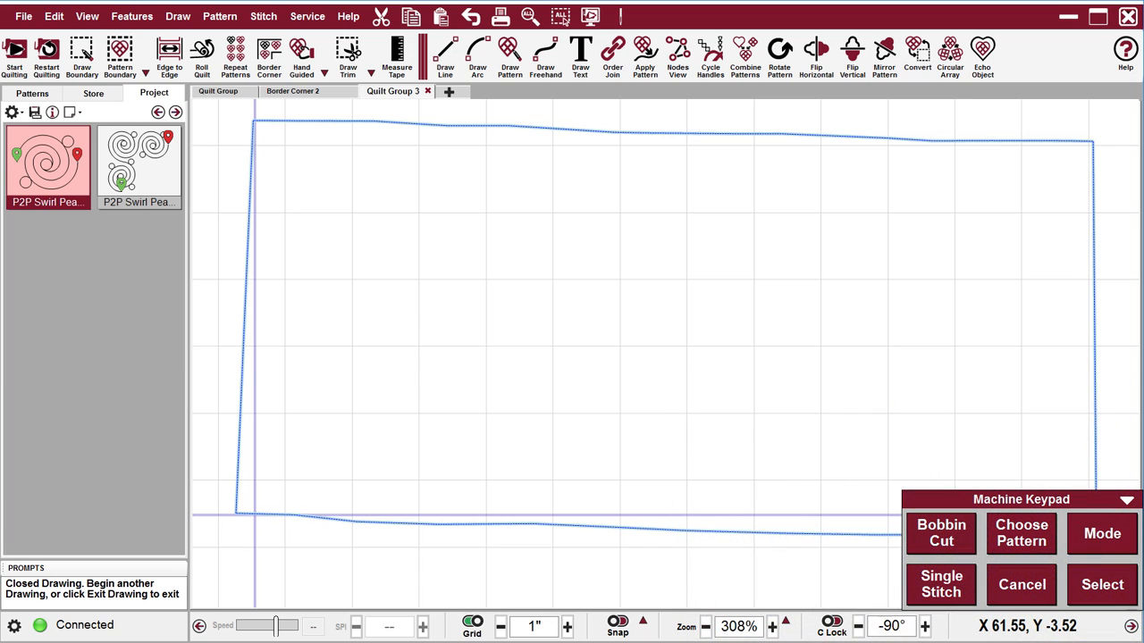
Step: Review the width and height in the properties of P2P Swirl Pearl 1CP and save and close them
{"action": "right_click", "coordinate": [42, 175]}
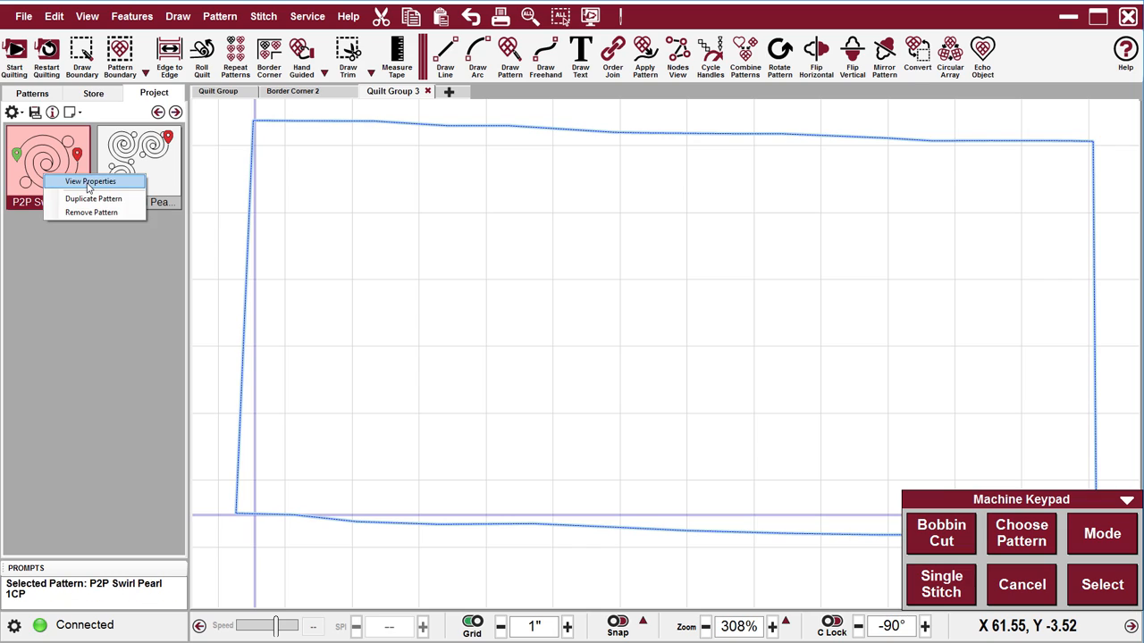
{"action": "left_click", "coordinate": [87, 181]}
{"action": "left_click_drag", "start_coordinate": [146, 85], "coordinate": [313, 86]}
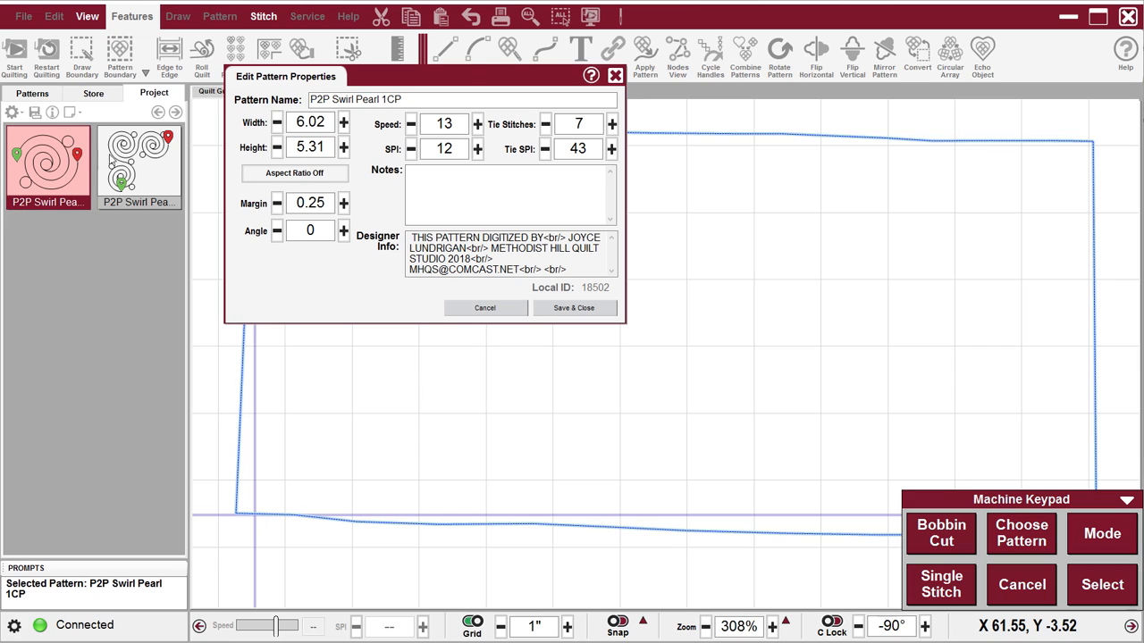
{"action": "left_click", "coordinate": [562, 309]}
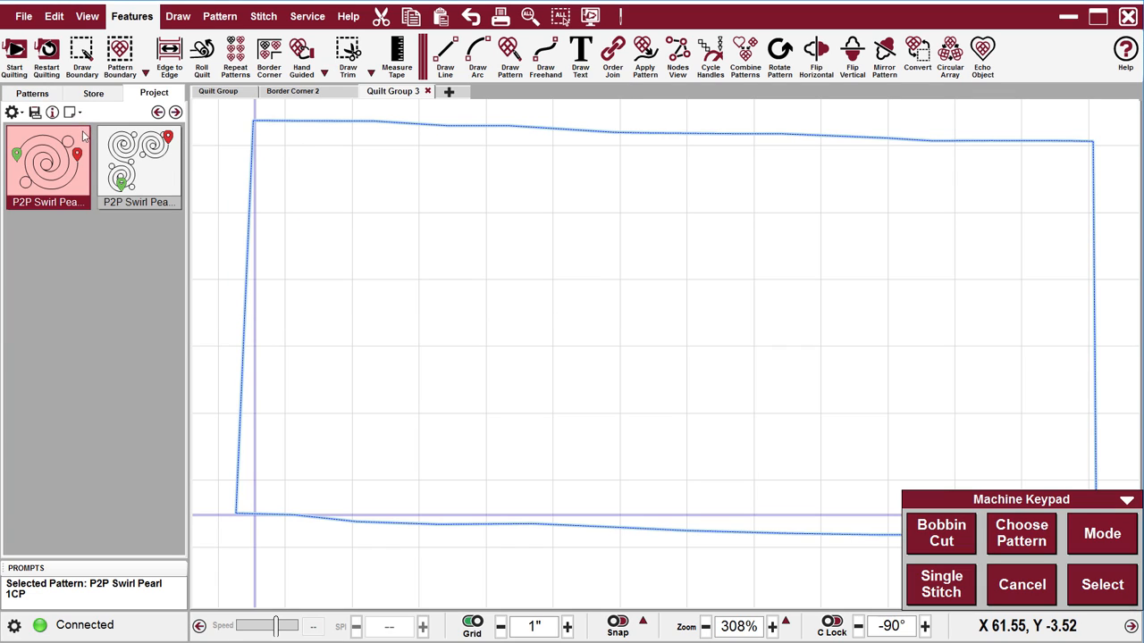
Step: Apply P2P Swirl Pearl 1CP along a temporary right-to-left line about 11 inches long through the boundary's middle, and delete the line
{"action": "left_click", "coordinate": [447, 54]}
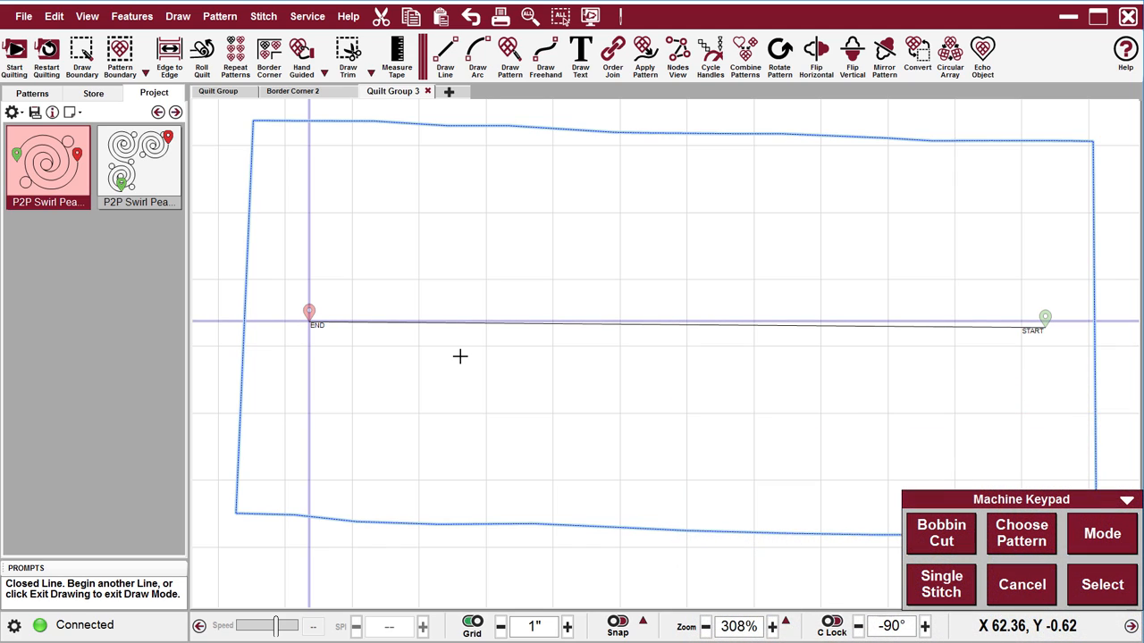
{"action": "left_click", "coordinate": [542, 328]}
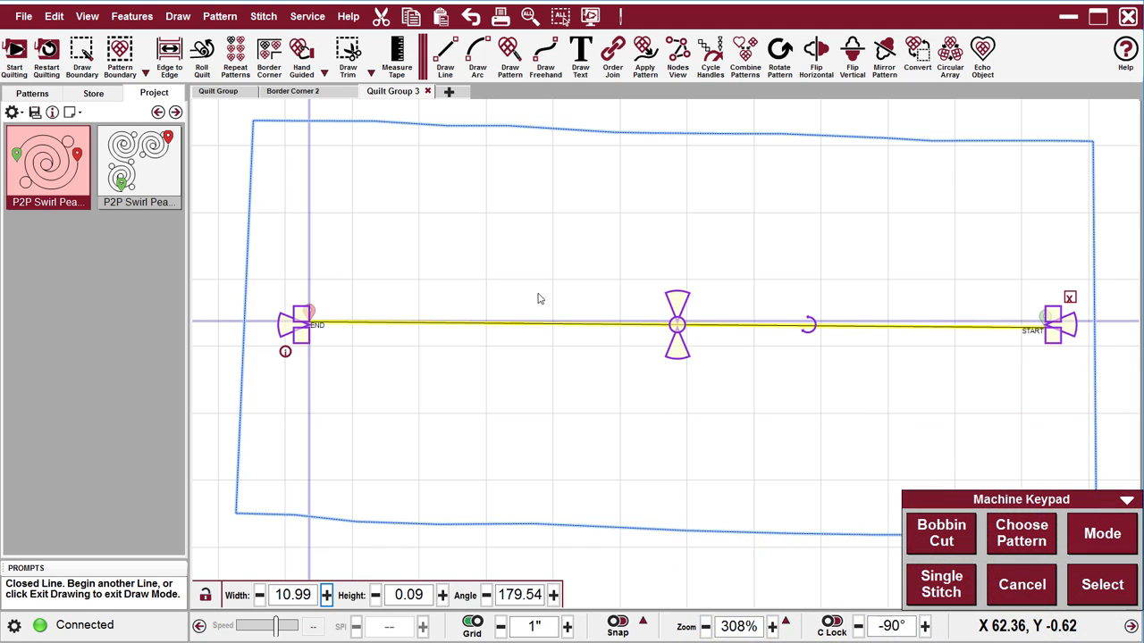
{"action": "left_click", "coordinate": [645, 49]}
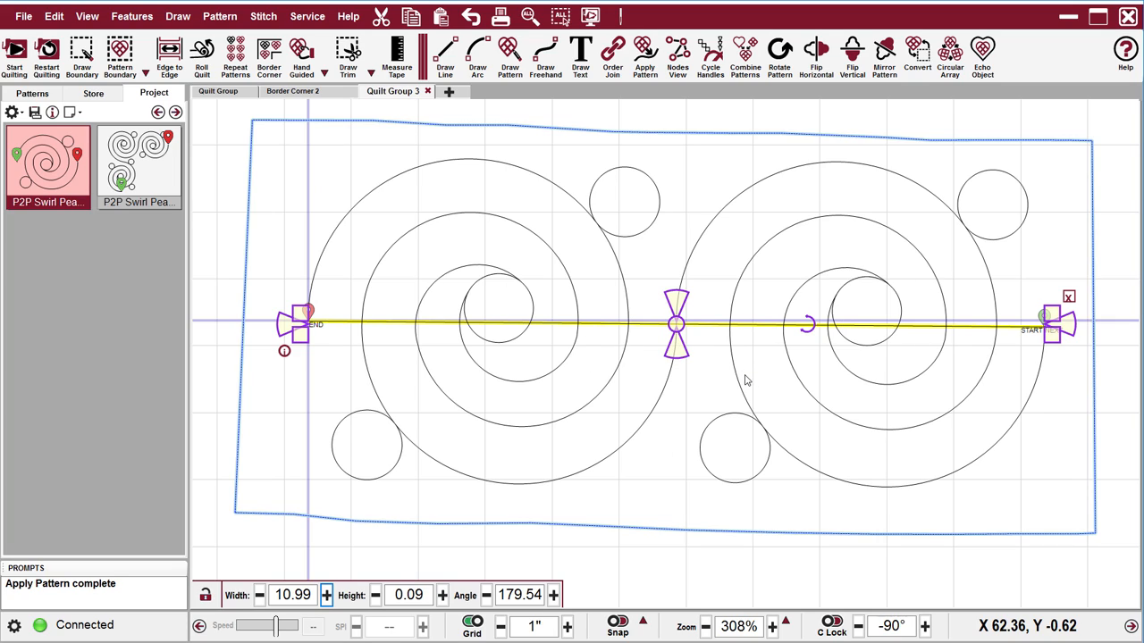
{"action": "key", "text": "Delete"}
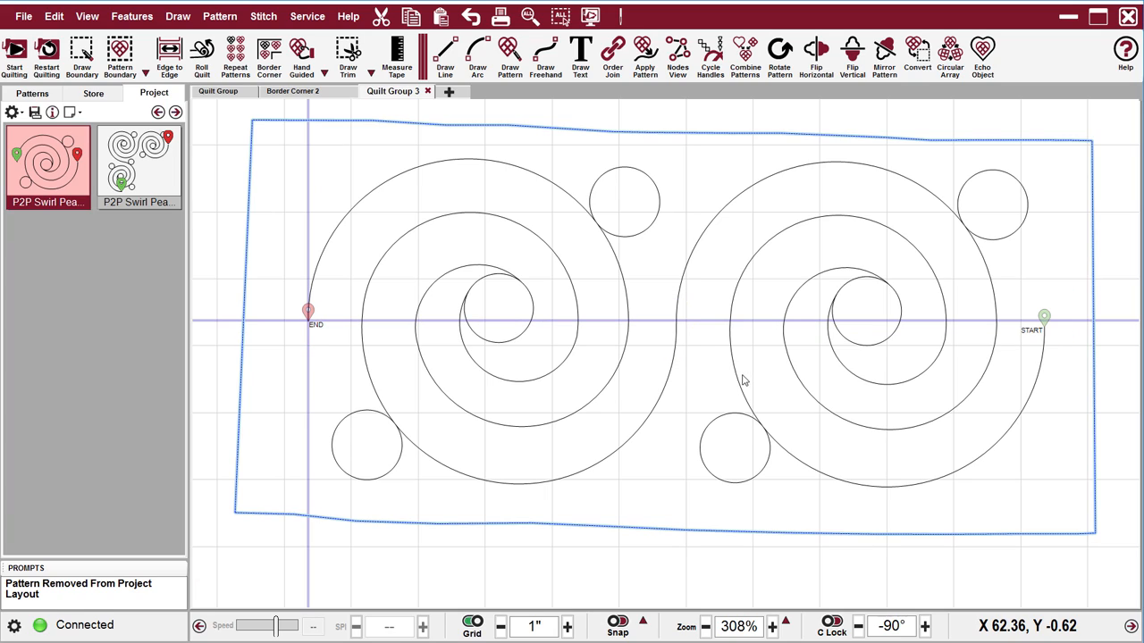